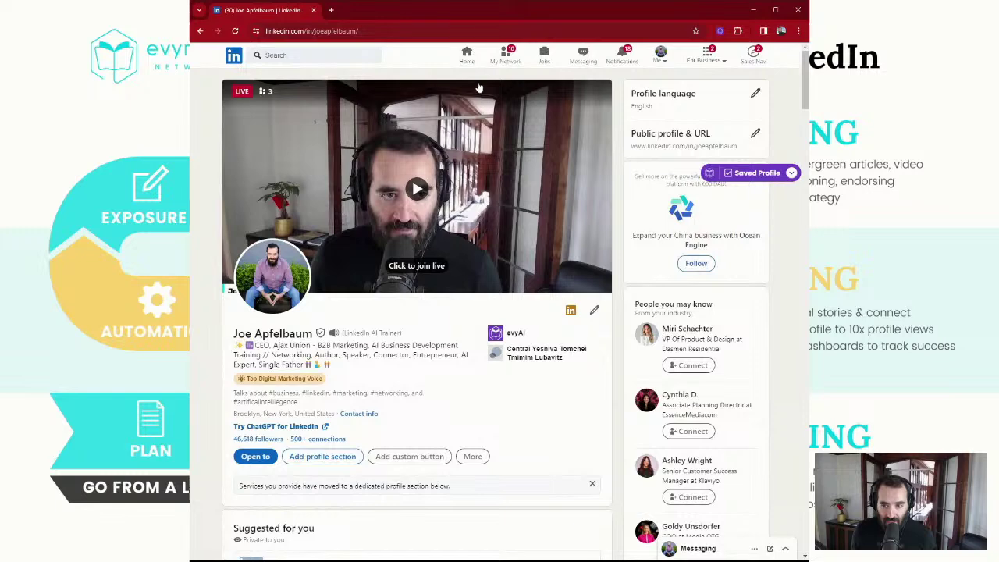
# Back on the home feed, react with Love to a connection's post
pyautogui.click(467, 55)
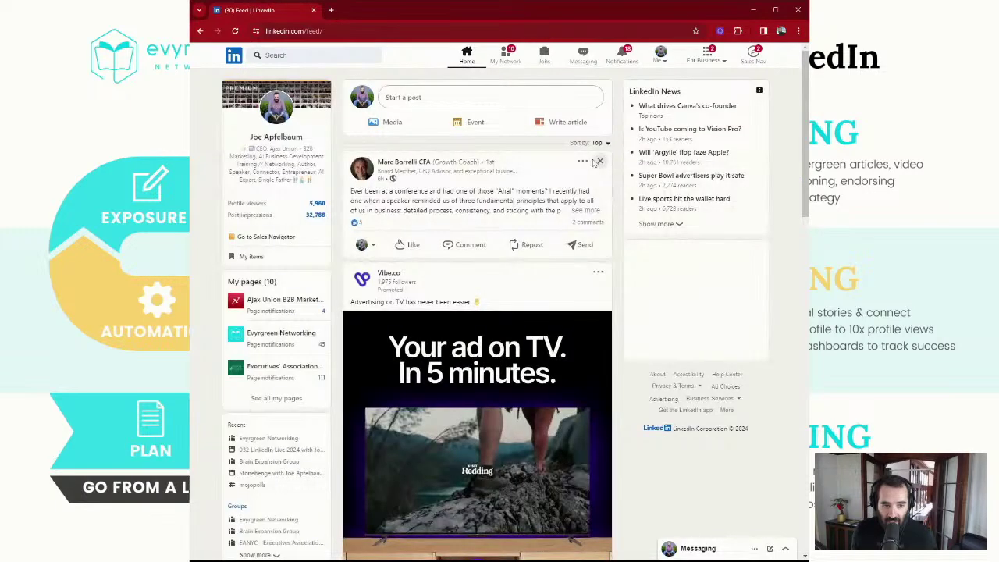
pyautogui.moveTo(414, 281)
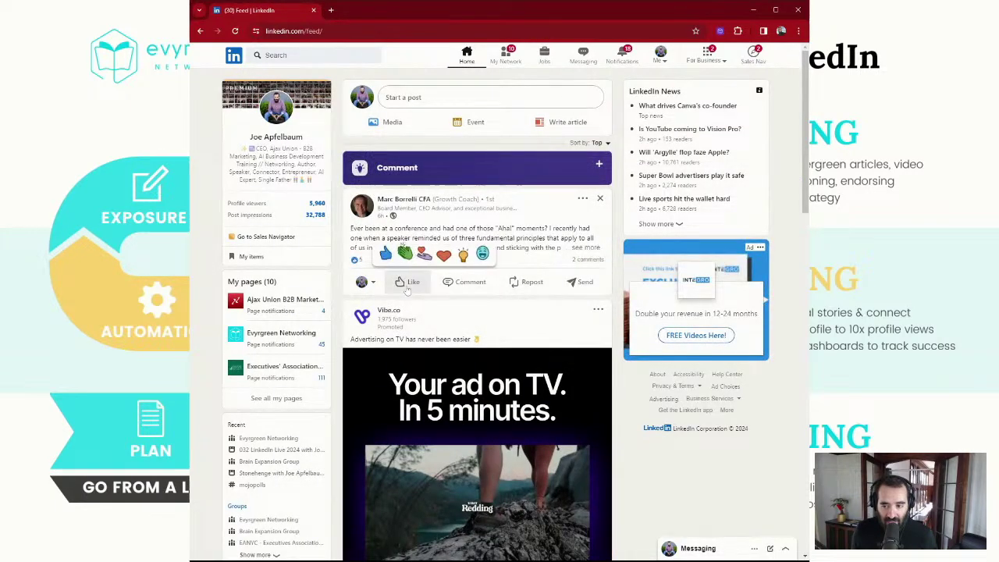
pyautogui.click(444, 251)
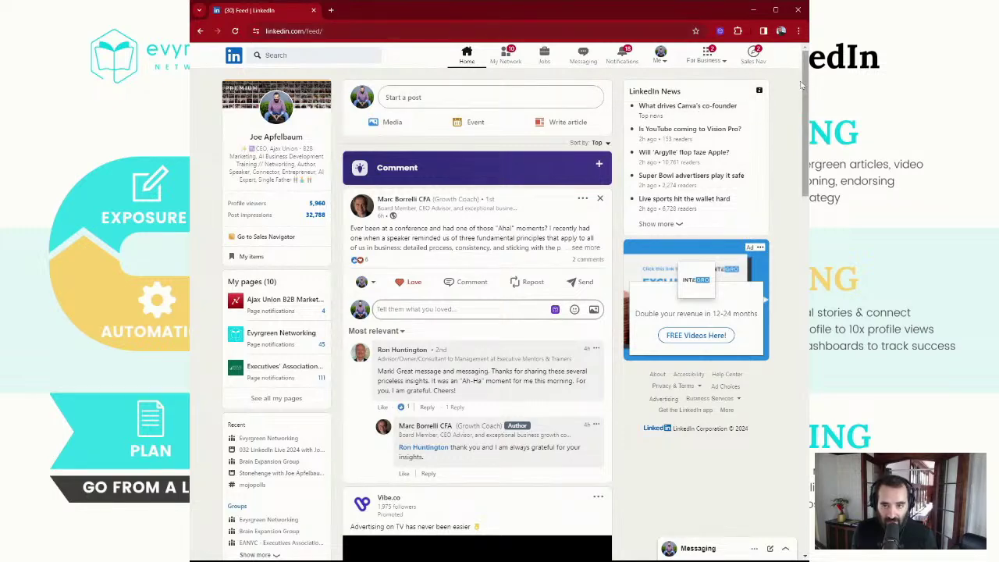
# Search LinkedIn for 'HR Manager'
pyautogui.click(312, 55)
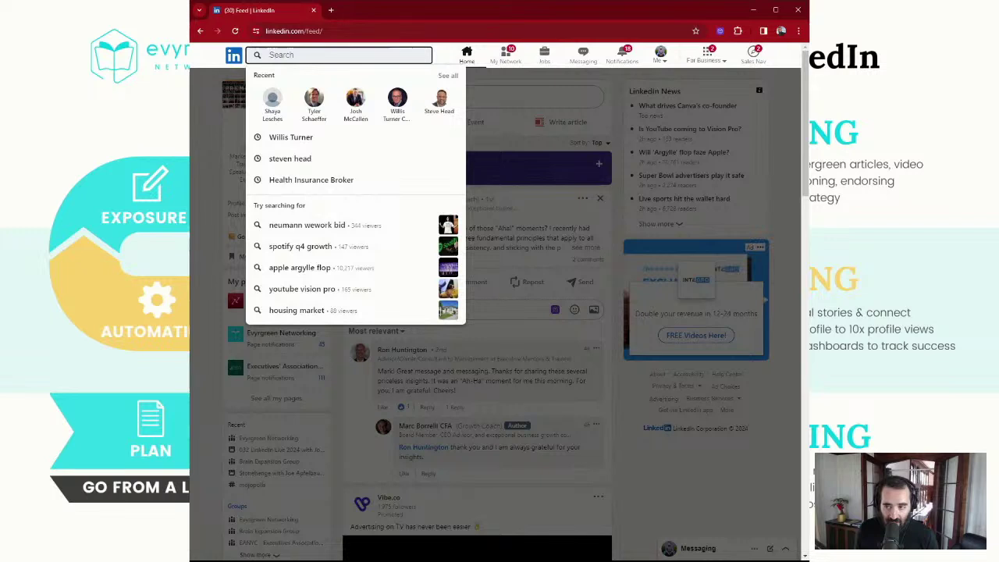
pyautogui.write('HR Man')
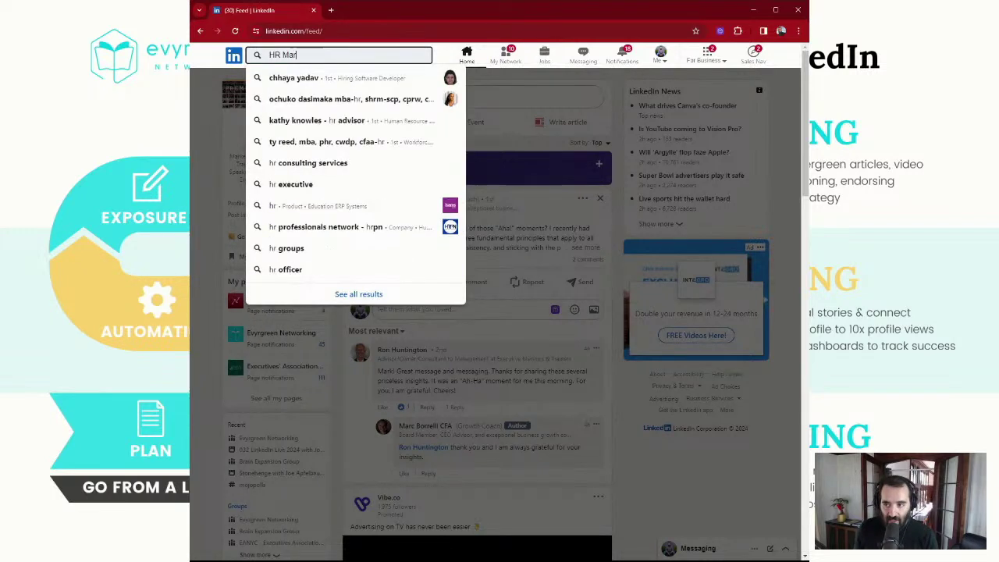
pyautogui.write('ager')
pyautogui.press('Return')
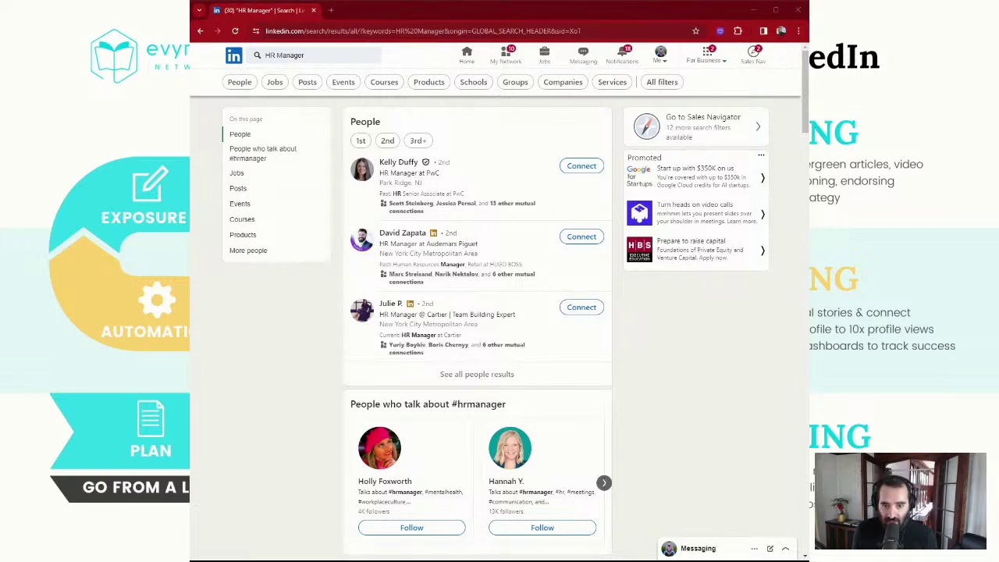
# Filter the HR Manager results to People and highlight the 3,770,000 results count
pyautogui.click(516, 119)
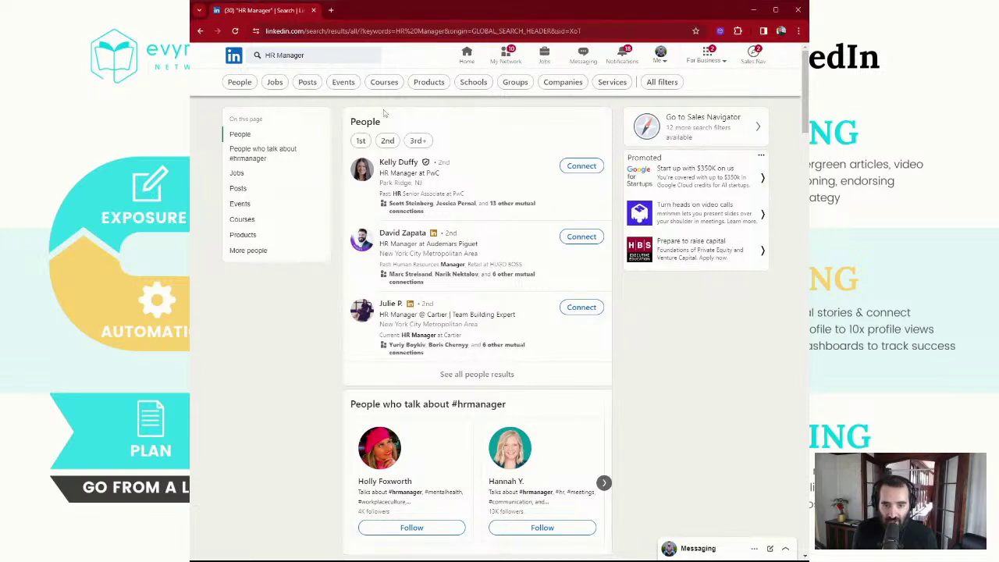
pyautogui.click(244, 83)
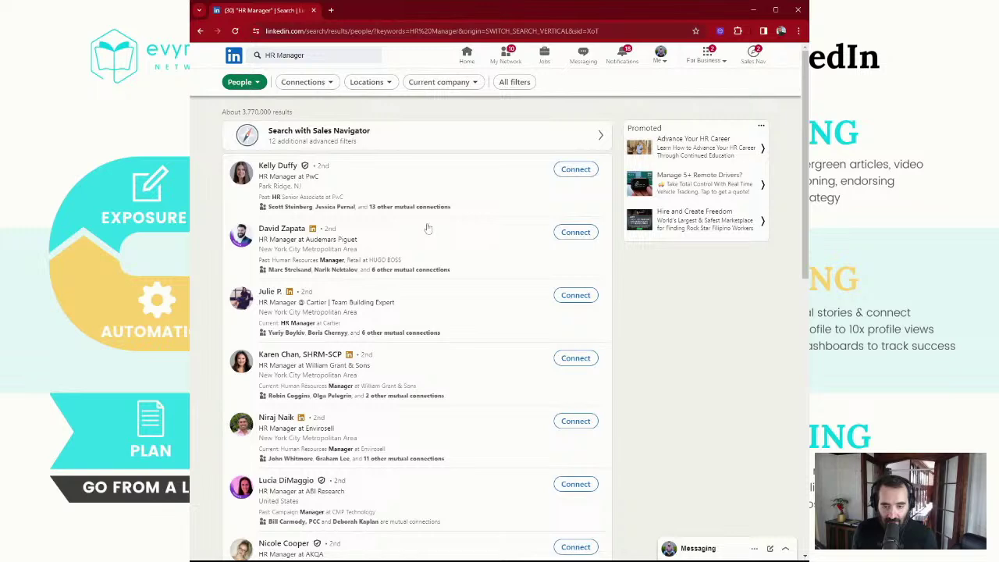
pyautogui.scroll(-1, 379, 152)
pyautogui.scroll(1, 363, 143)
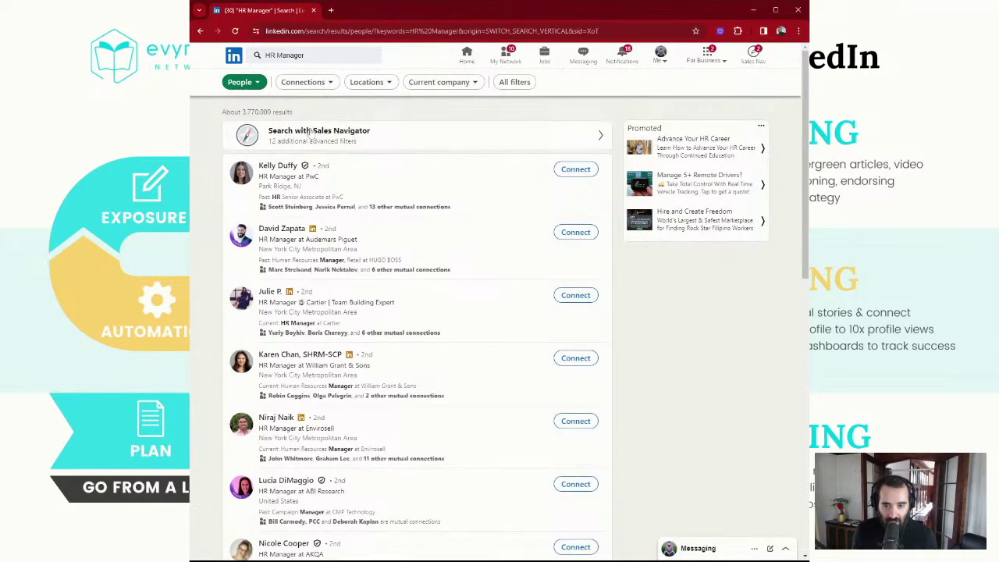
pyautogui.moveTo(241, 111); pyautogui.dragTo(271, 112)
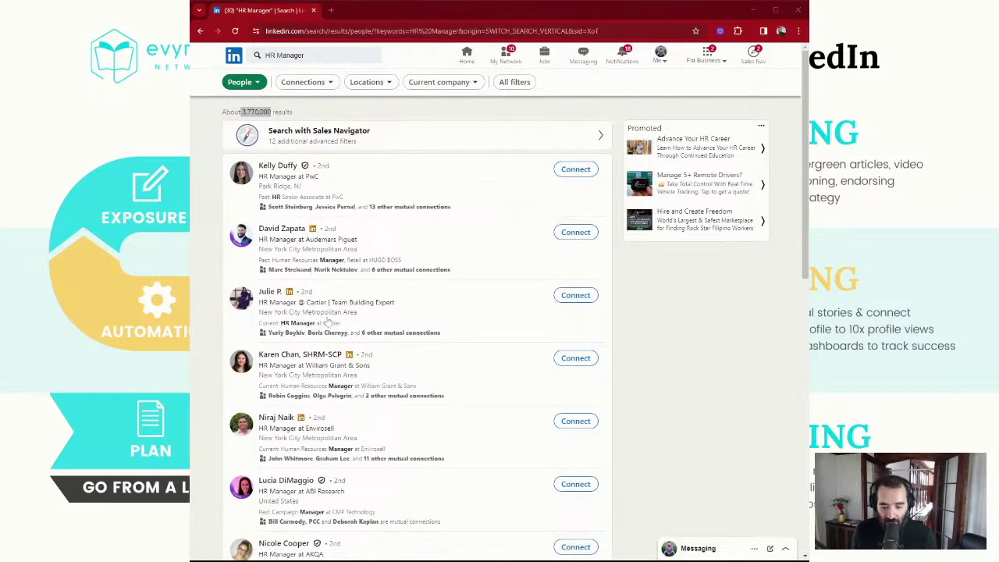
pyautogui.click(481, 13)
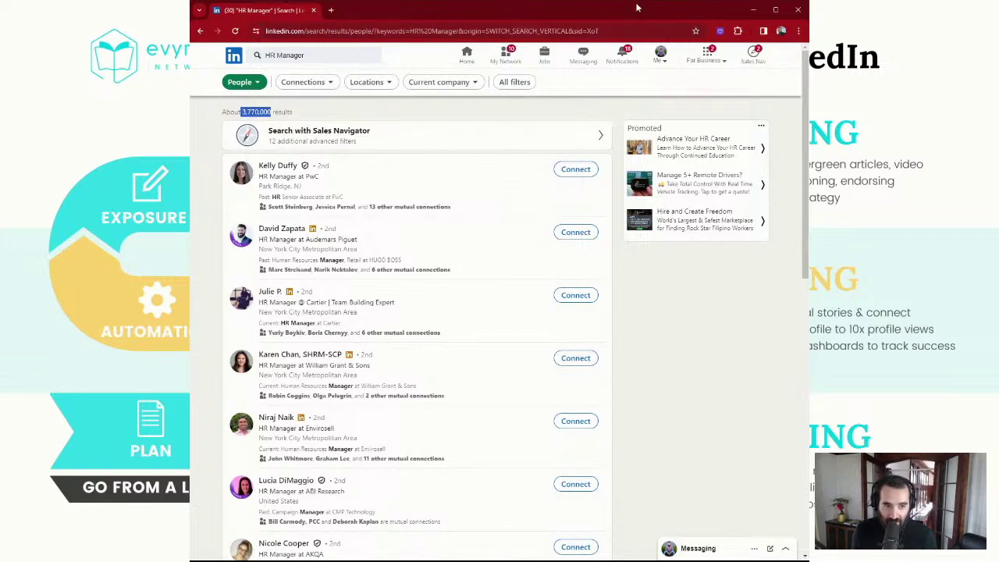
# From your profile's Activity, open the repost about AI and LinkedIn as two booming industries
pyautogui.click(660, 58)
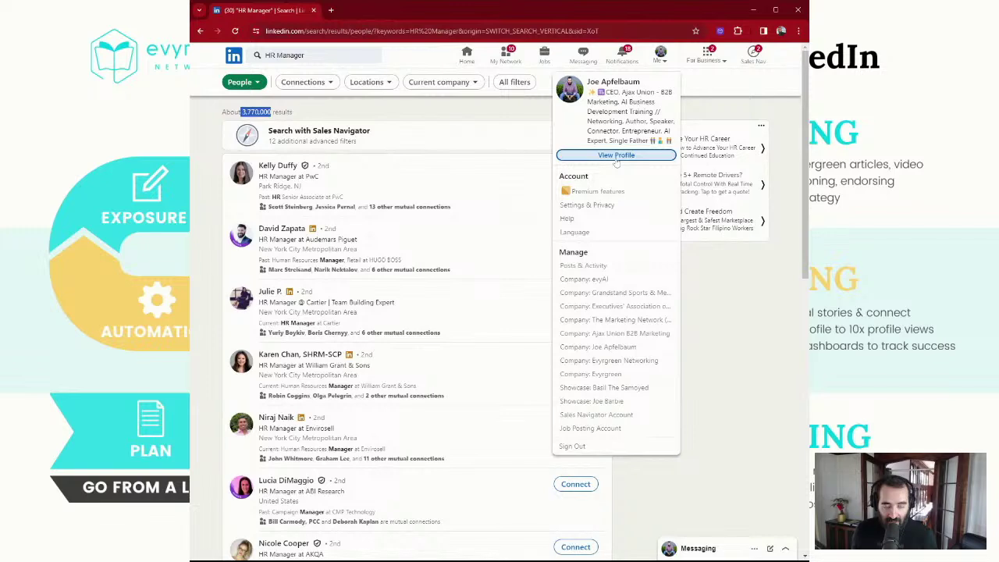
pyautogui.click(617, 156)
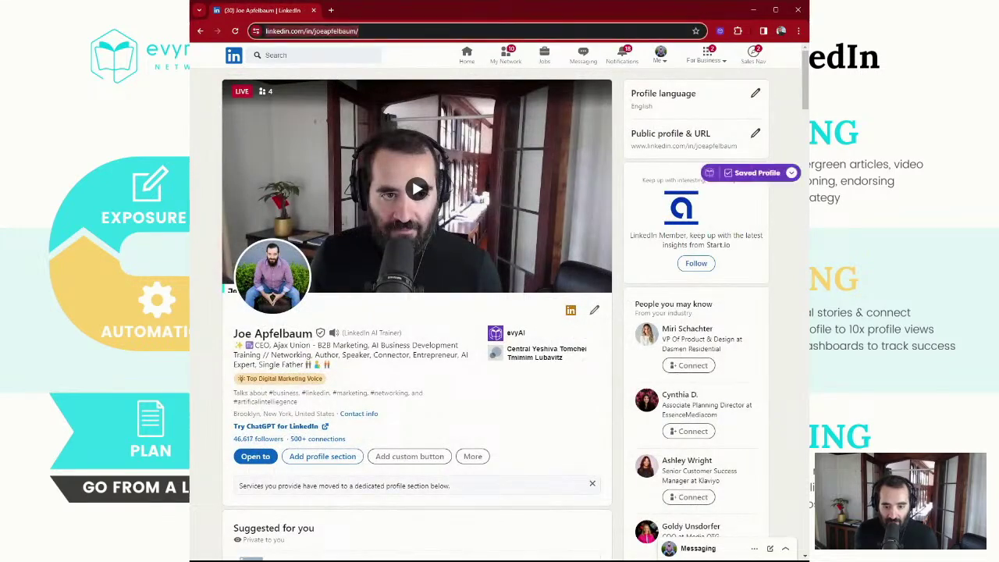
pyautogui.hotkey('alt', 'Tab')
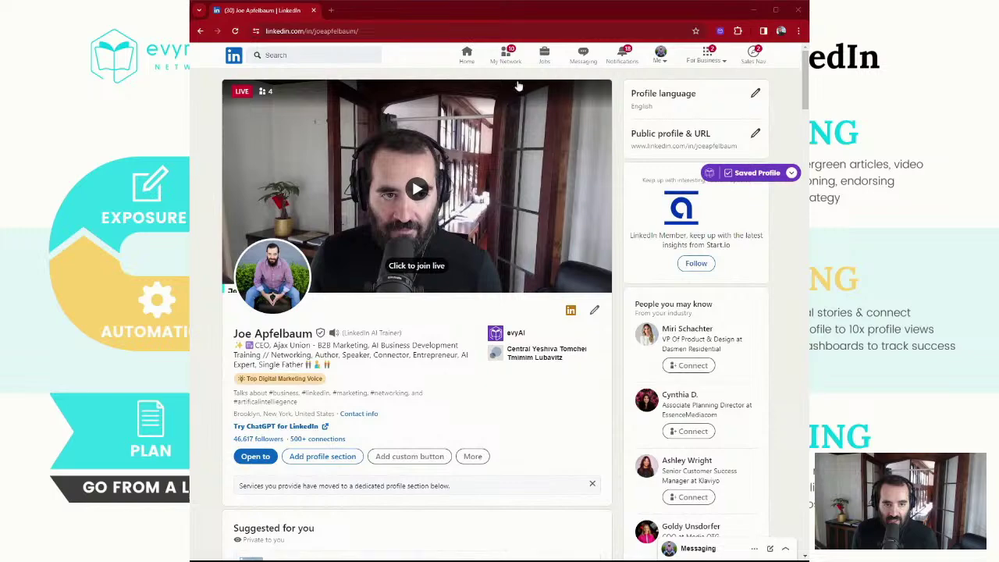
pyautogui.click(490, 15)
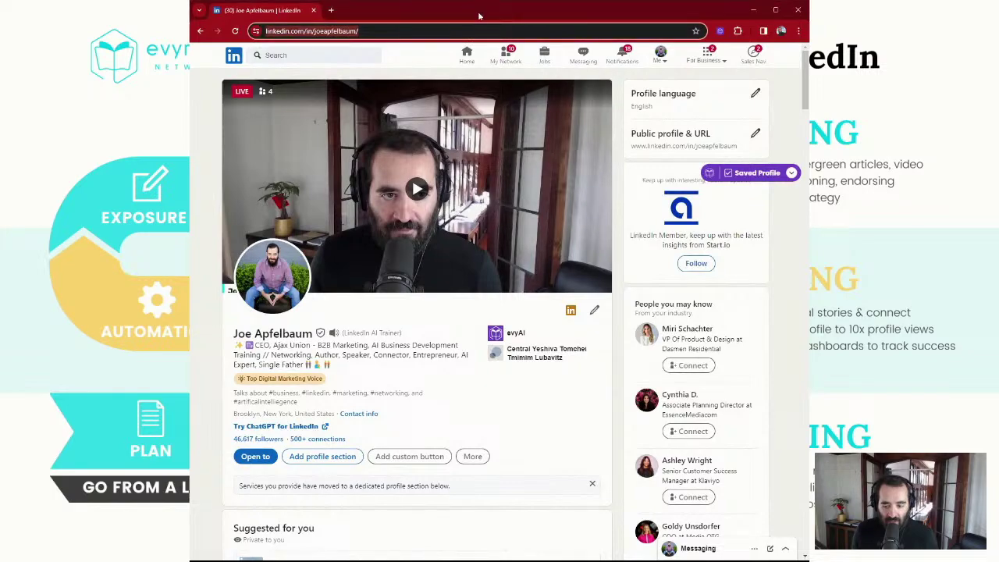
pyautogui.scroll(-7, 394, 267)
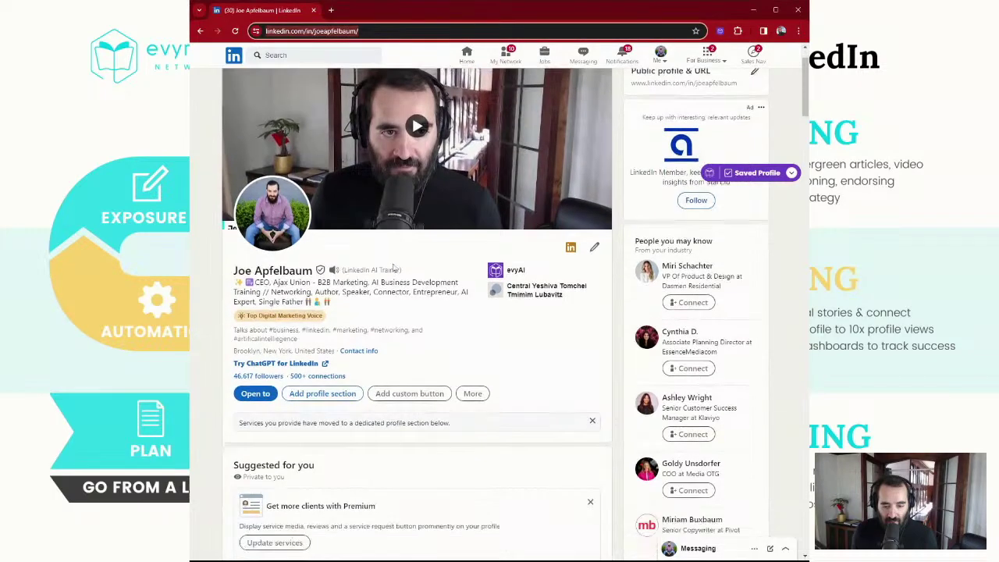
pyautogui.scroll(-4, 394, 269)
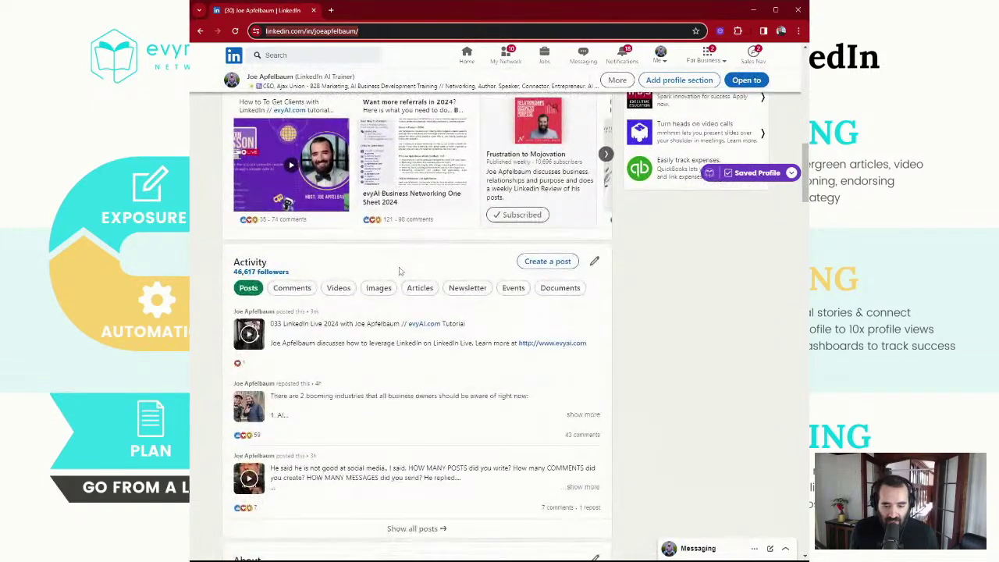
pyautogui.scroll(-3, 398, 271)
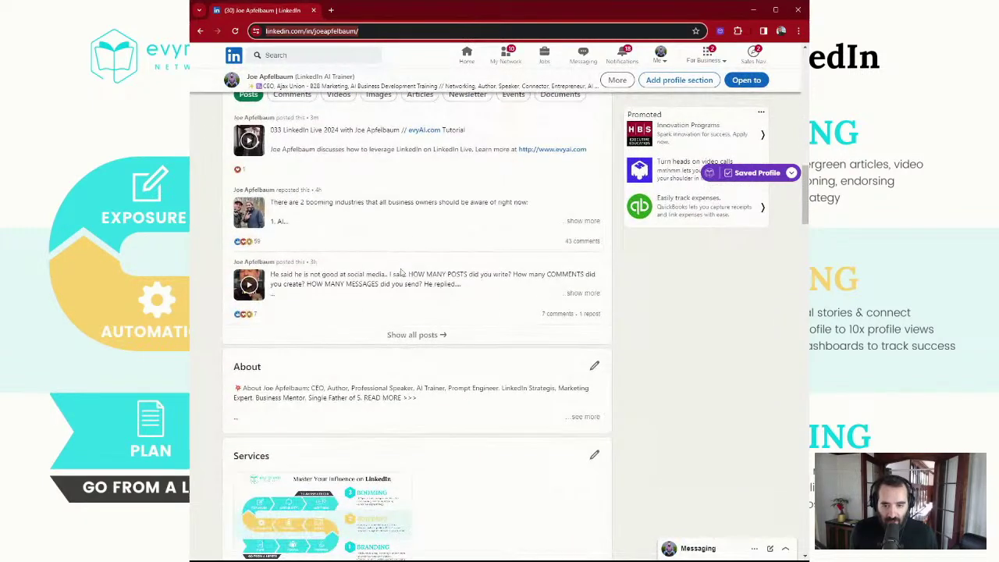
pyautogui.scroll(1, 401, 272)
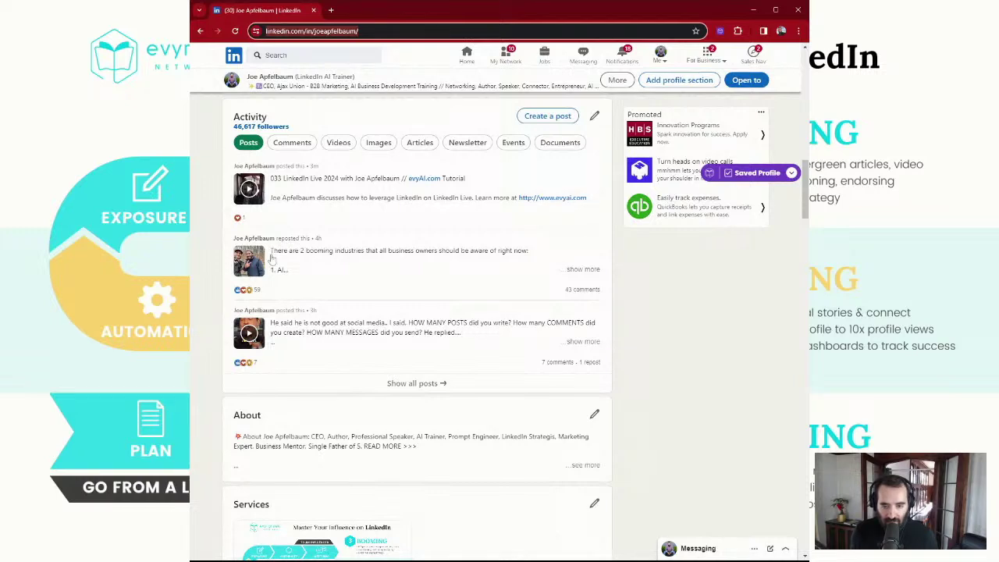
pyautogui.hotkey('alt', 'Left')
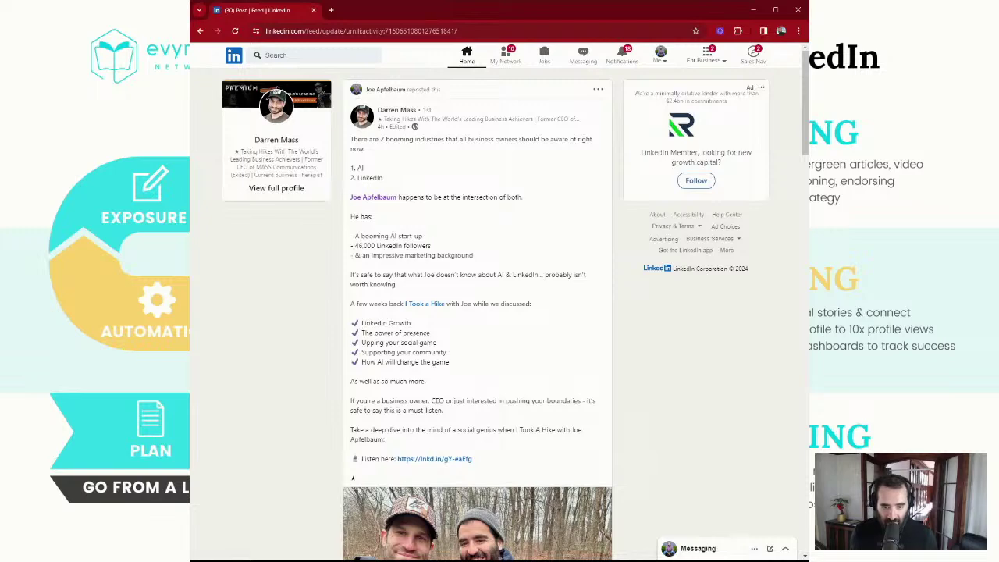
# Select the podcast link in the reposted post and return to your profile
pyautogui.scroll(-3, 428, 241)
pyautogui.scroll(-2, 428, 240)
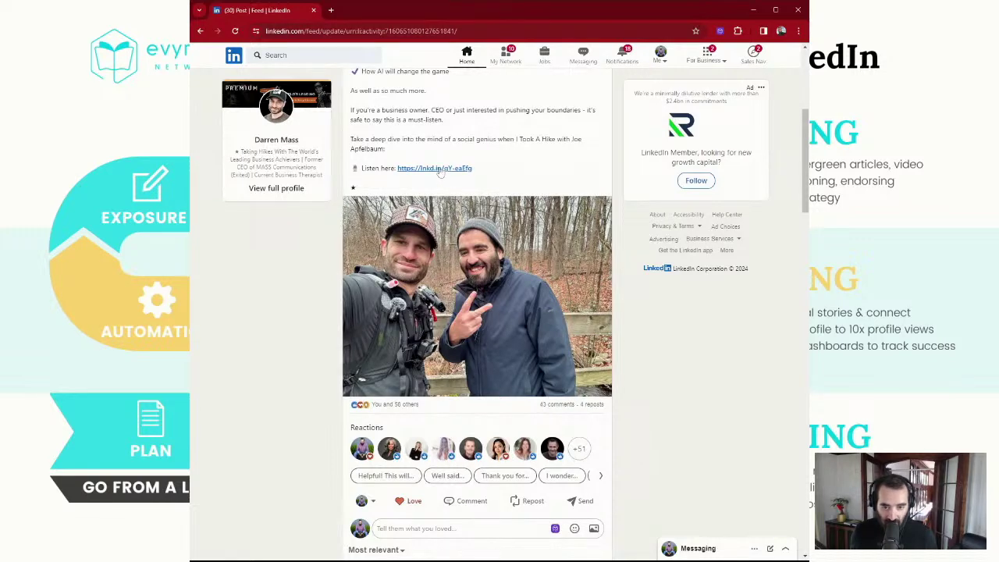
pyautogui.moveTo(413, 171); pyautogui.dragTo(361, 169)
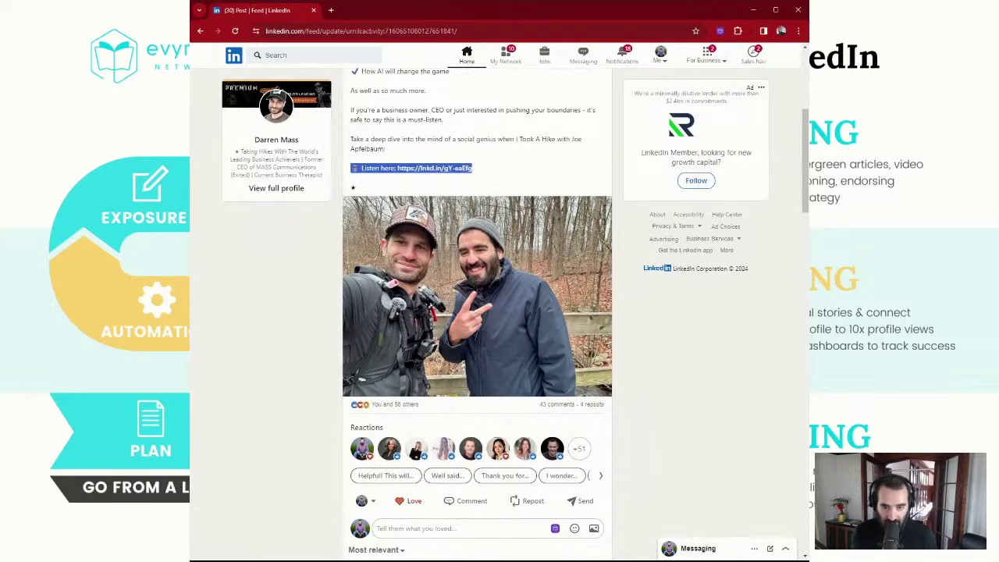
pyautogui.scroll(5, 435, 184)
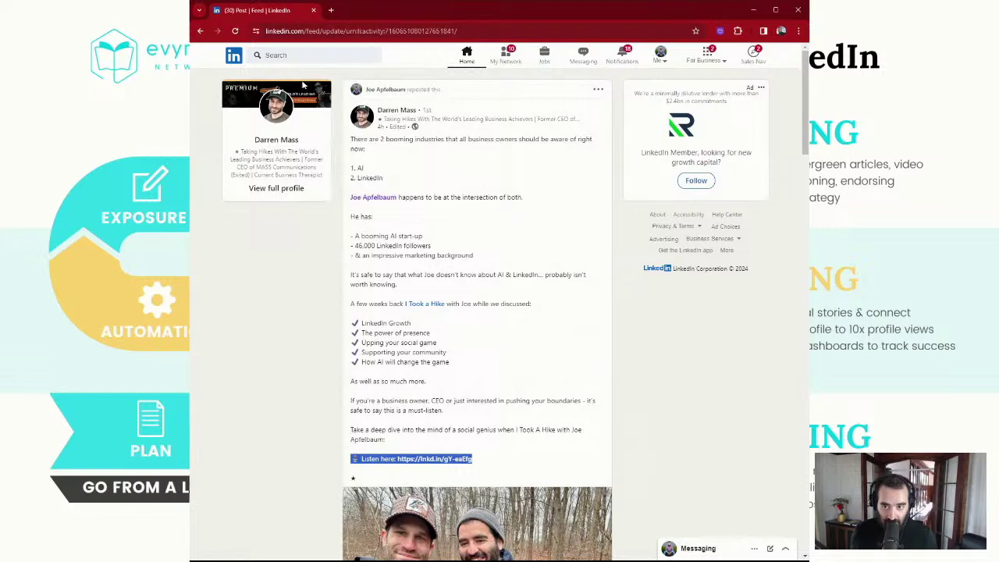
pyautogui.click(200, 31)
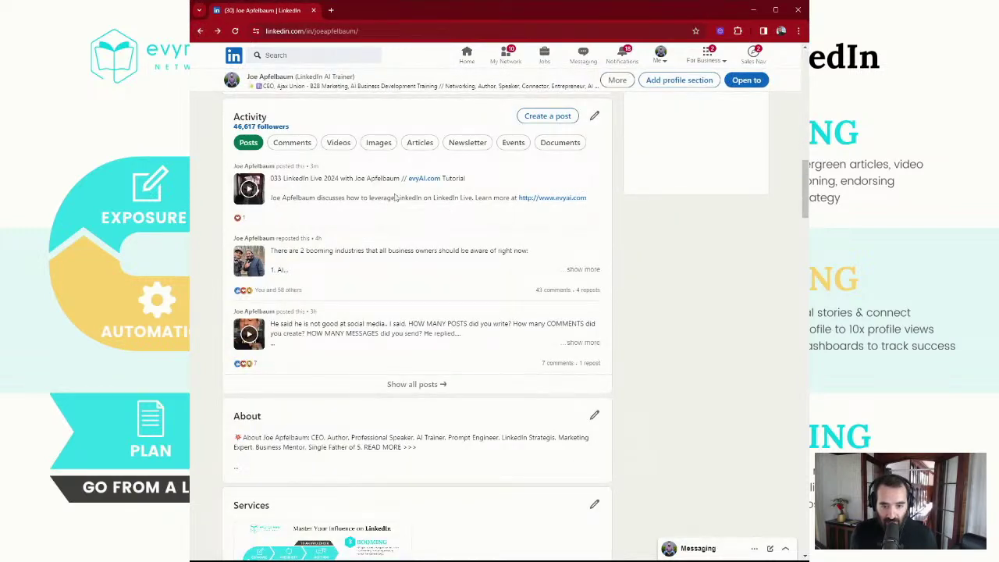
# In all your posts, Love your live video post and comment the podcast link
pyautogui.click(436, 384)
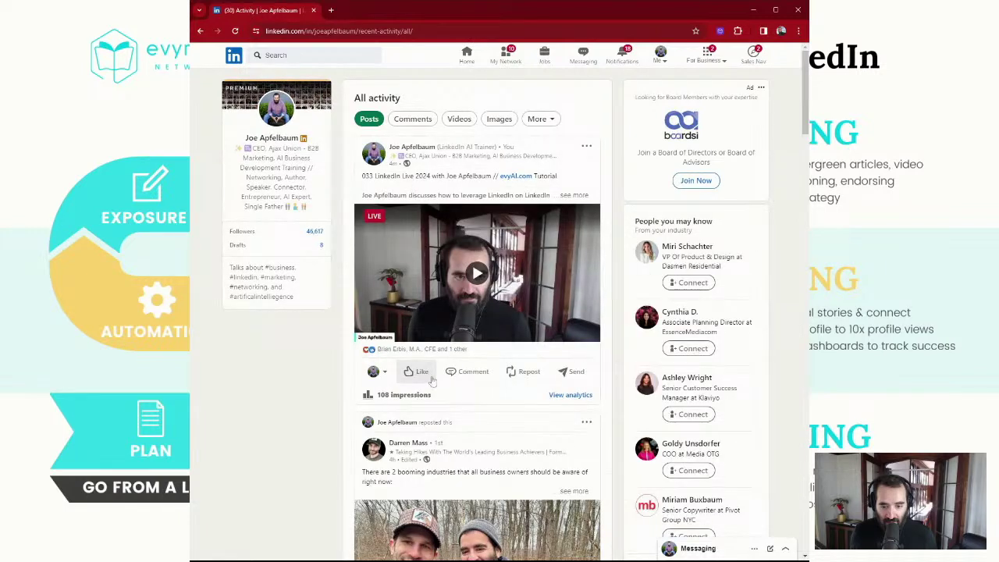
pyautogui.moveTo(418, 373)
pyautogui.click(455, 341)
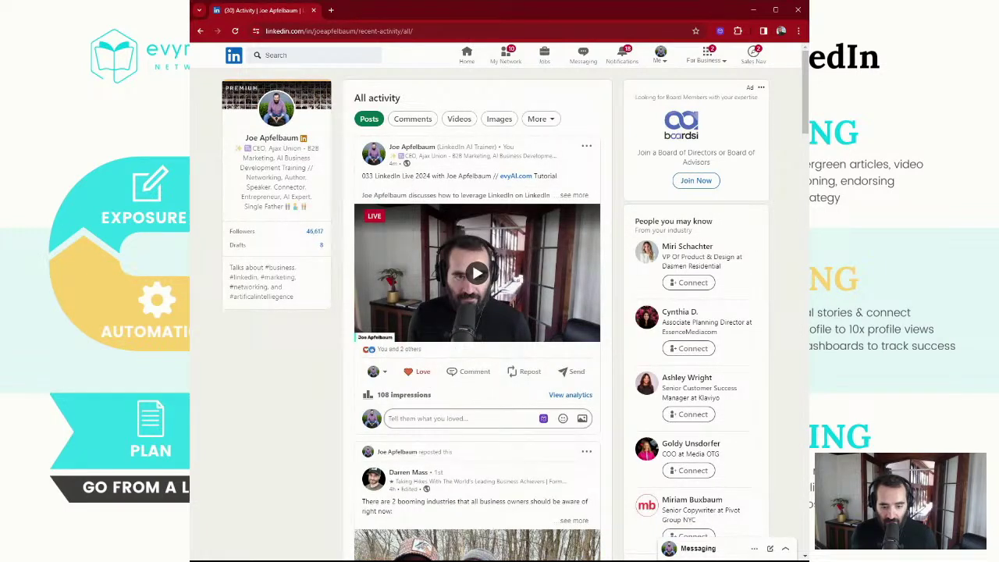
pyautogui.write('🎙 Listen here: https://lnkd.in/gY-eafEg')
pyautogui.click(403, 441)
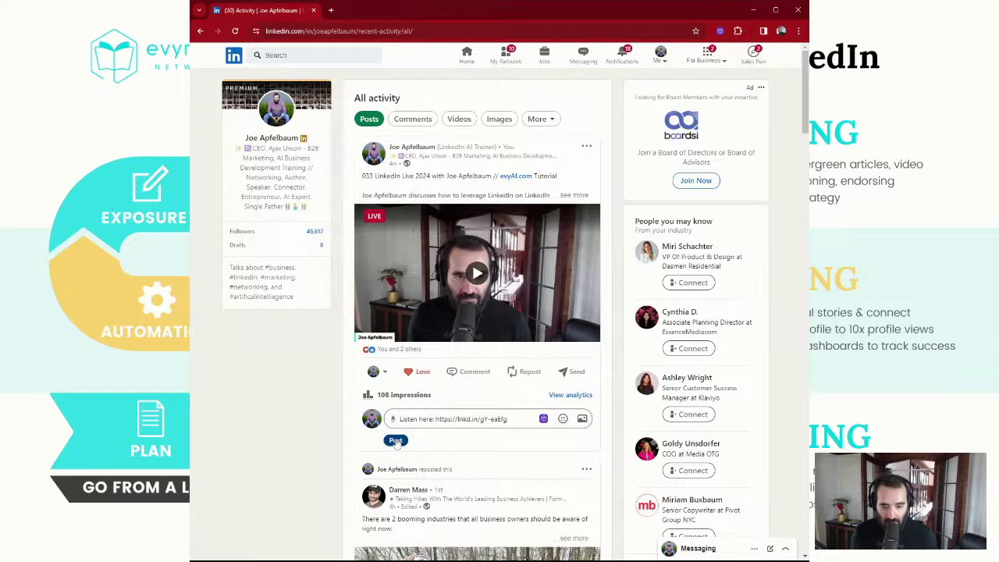
# Comment on the live video tagging a connection: 'thanks for having me on the podcast!'
pyautogui.scroll(-5, 470, 344)
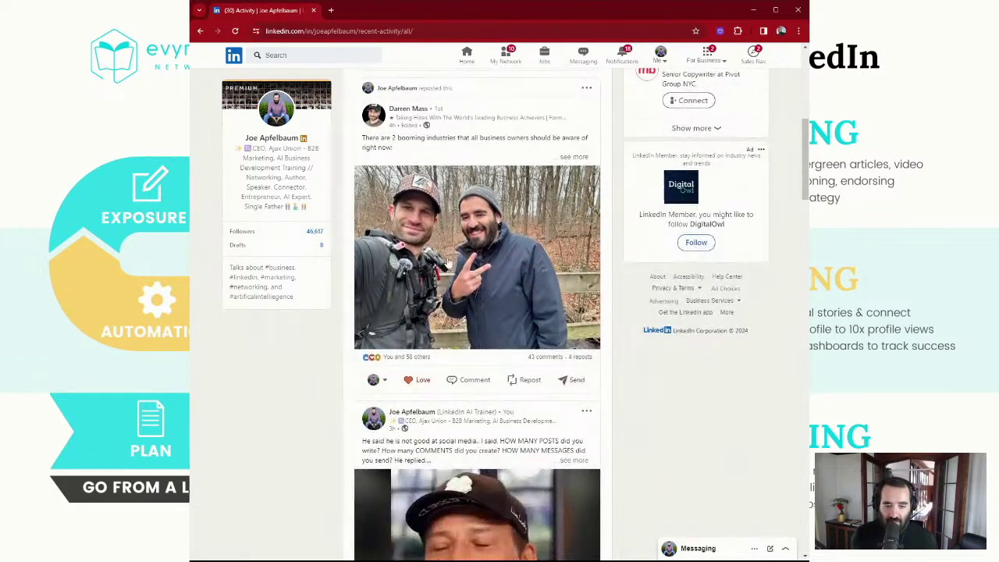
pyautogui.scroll(5, 437, 265)
pyautogui.click(481, 318)
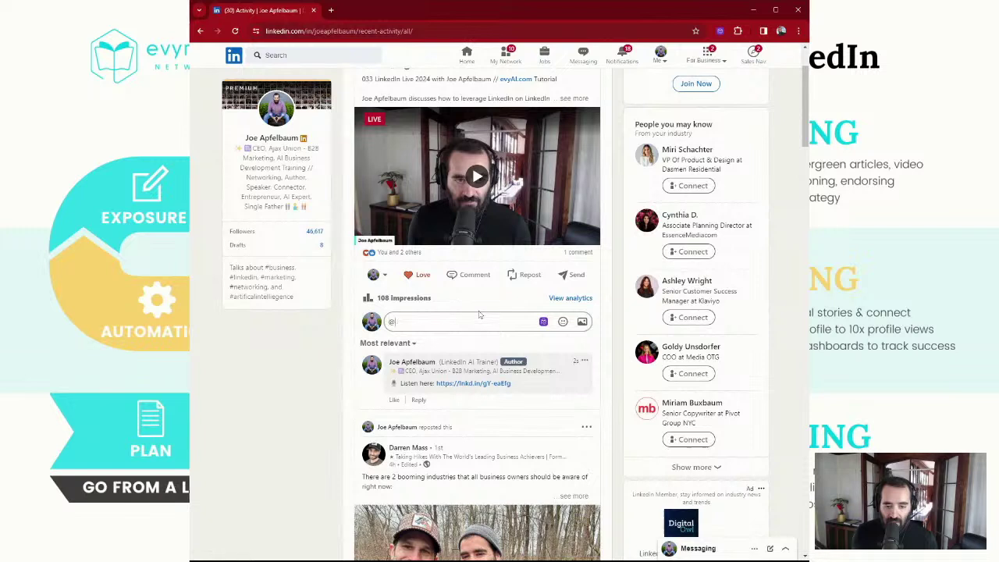
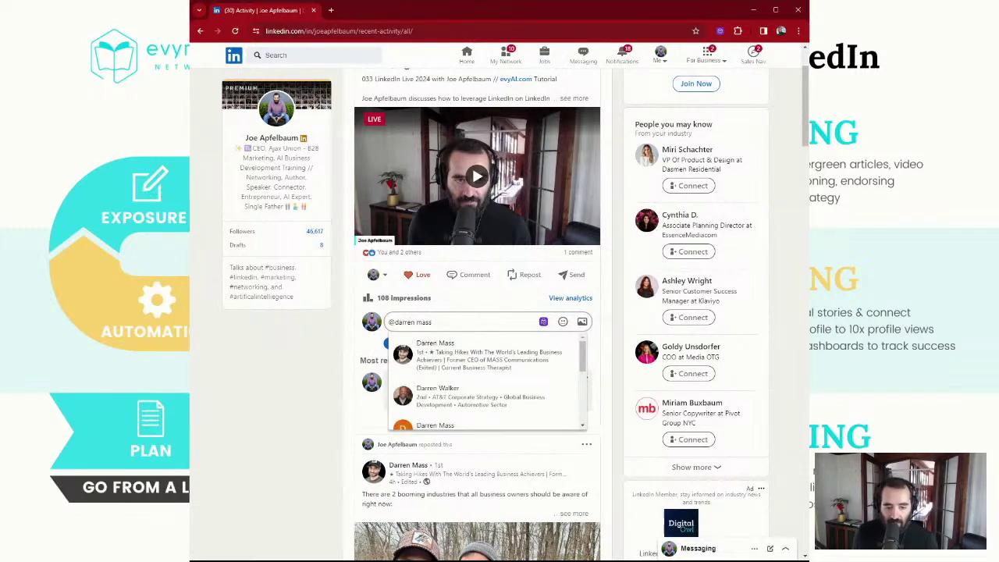
pyautogui.click(476, 353)
pyautogui.write('thanks for having me on t')
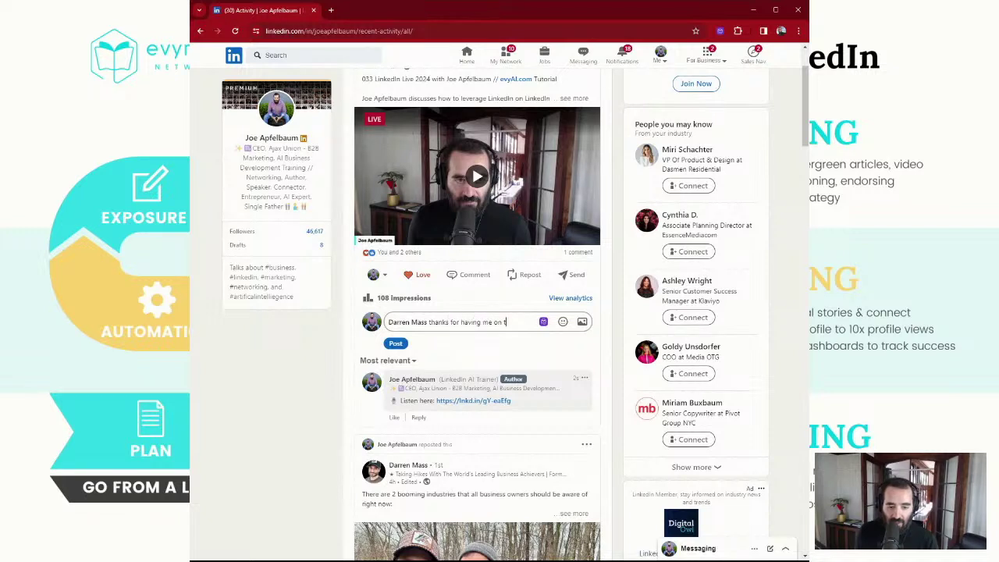
pyautogui.write('he podcast')
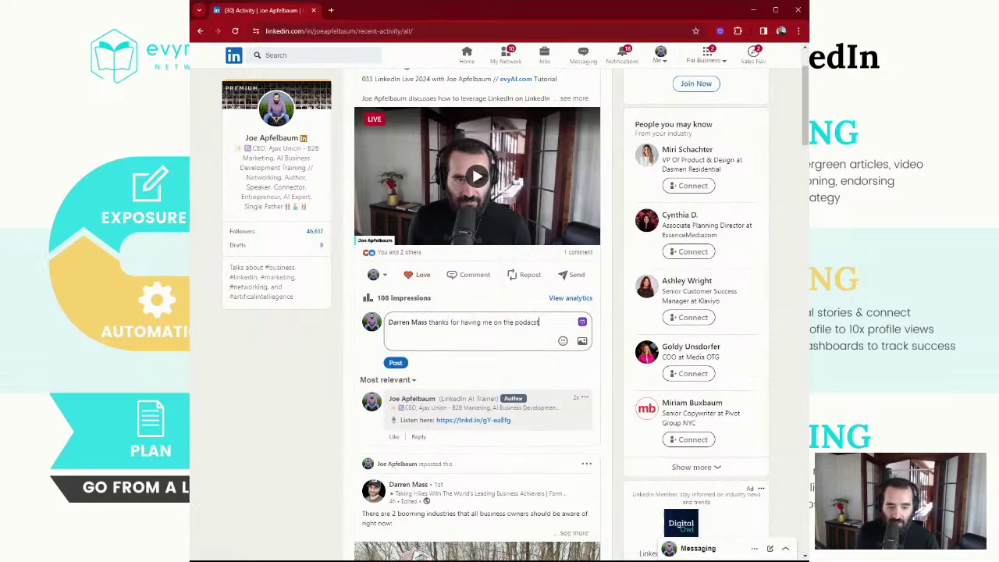
pyautogui.press('BackSpace')
pyautogui.press('BackSpace')
pyautogui.write('st!')
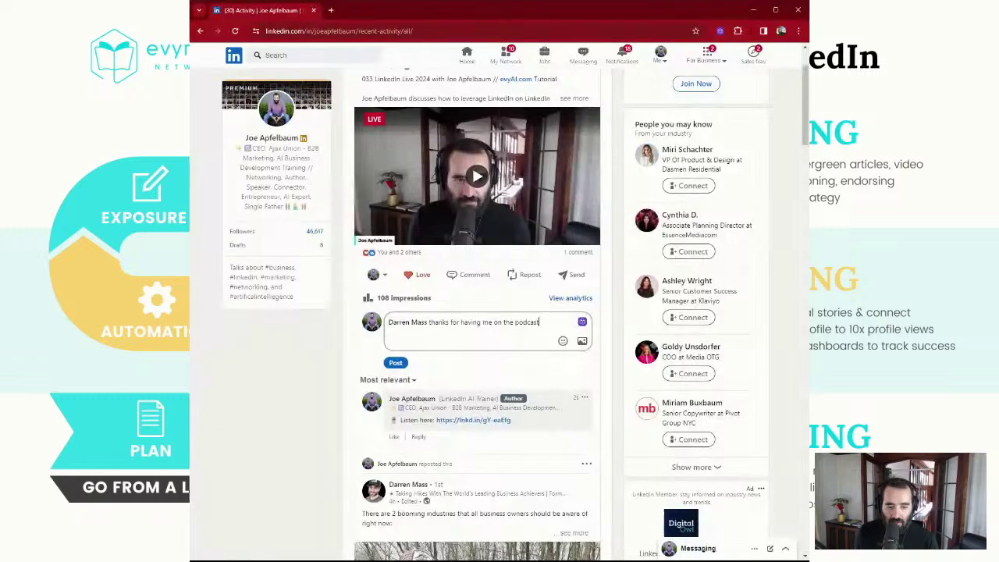
pyautogui.click(396, 362)
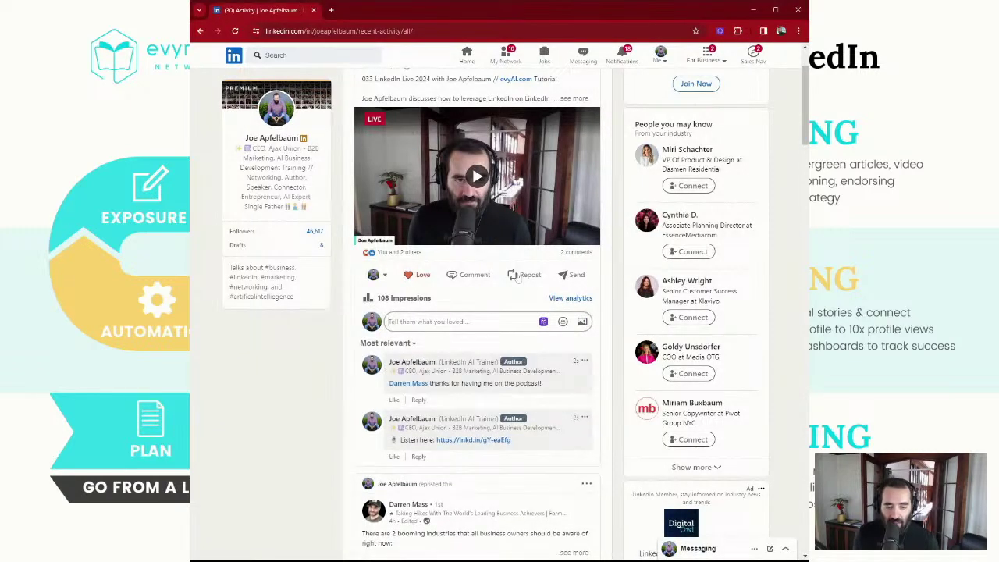
# Add a second comment tagging another connection: 'I am live now.'
pyautogui.scroll(-1, 473, 364)
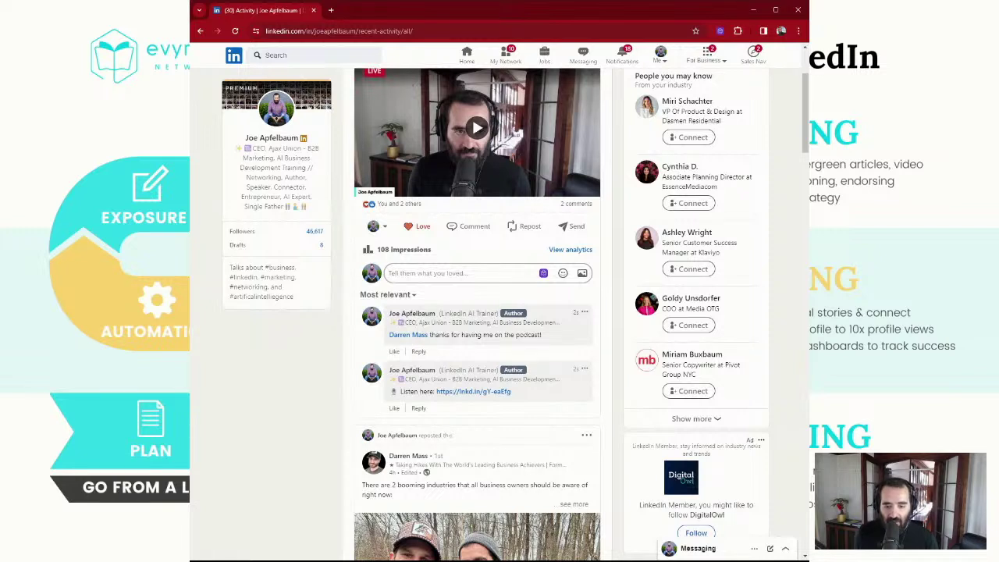
pyautogui.write('@mac')
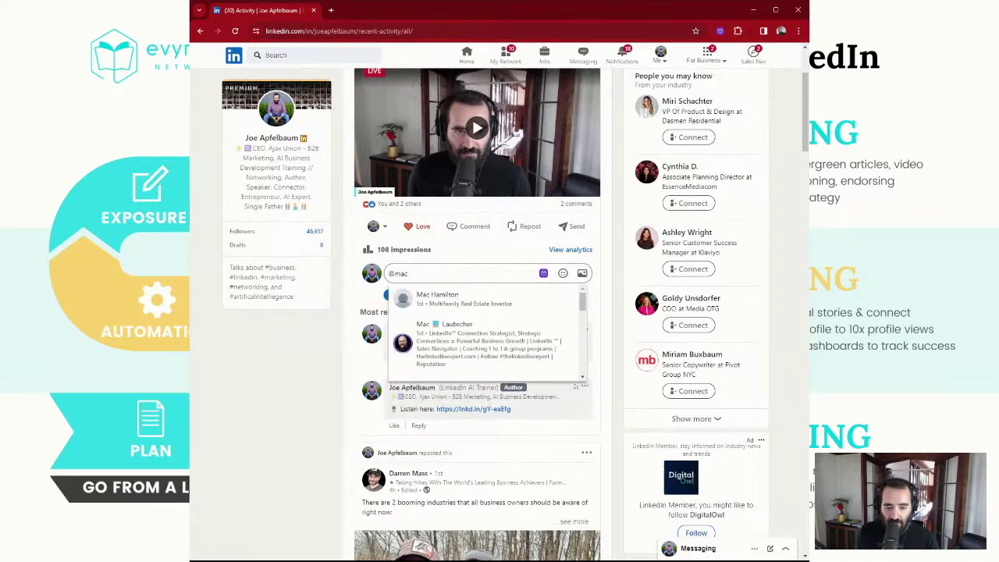
pyautogui.click(459, 358)
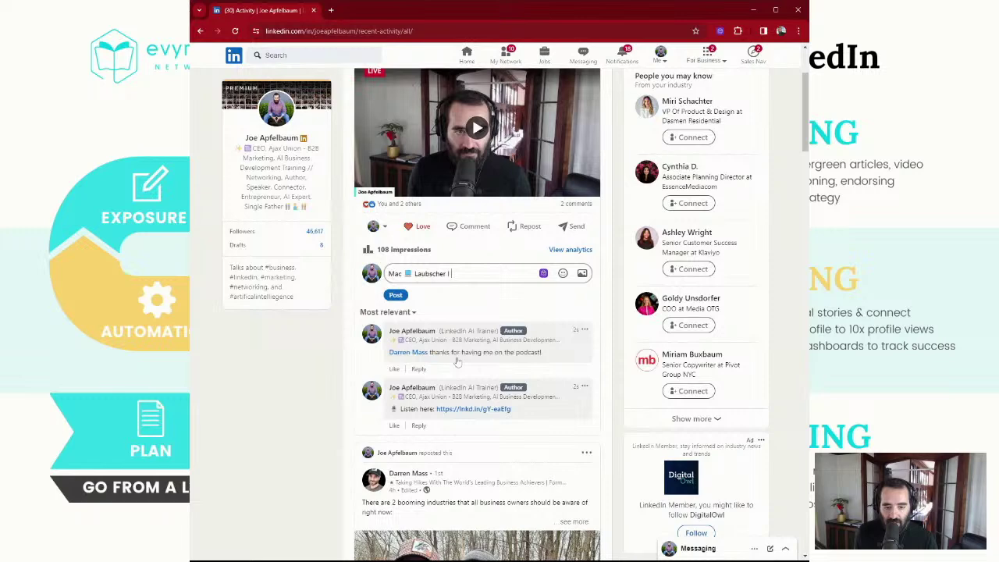
pyautogui.write('I am live now.')
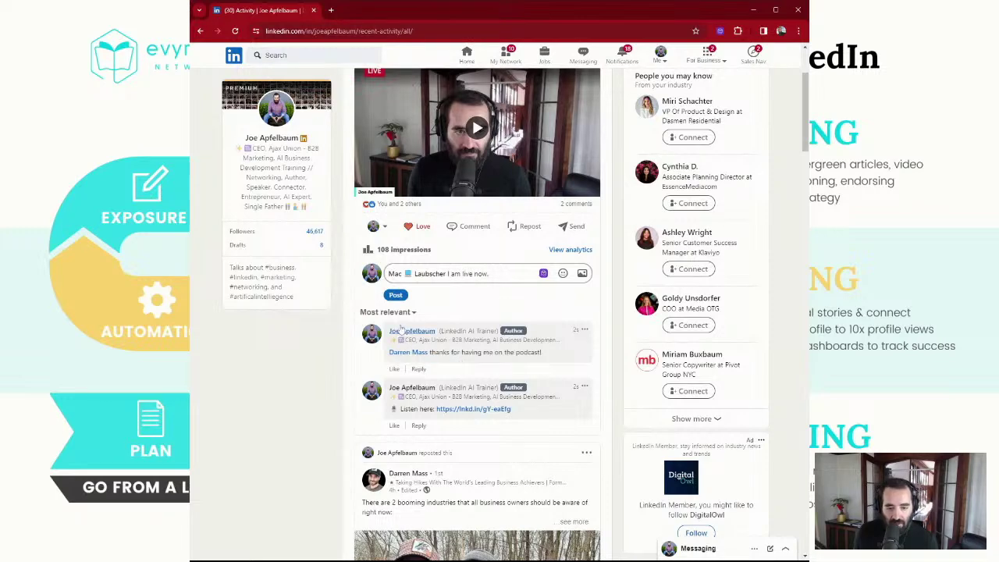
pyautogui.click(396, 294)
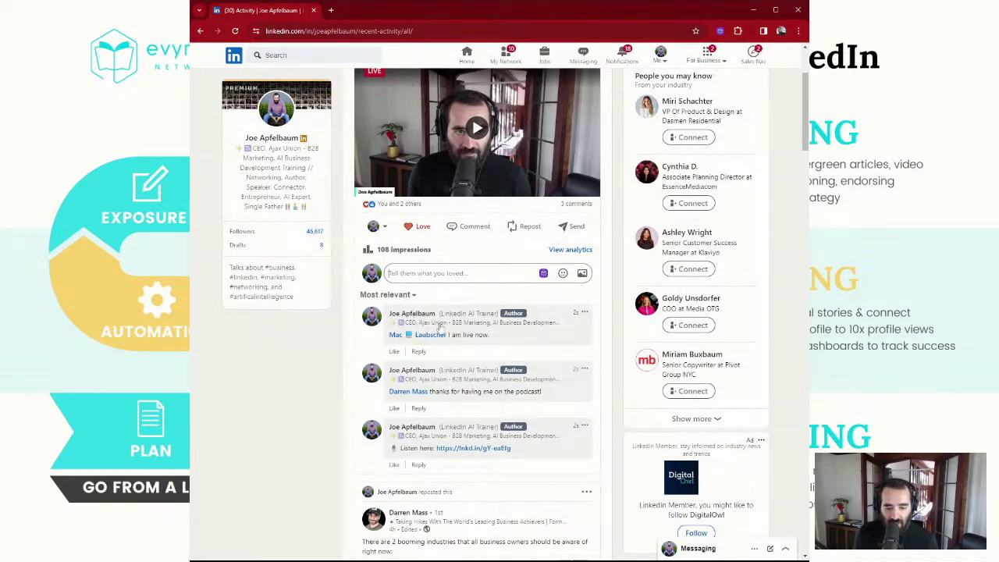
# Expand the 'He said he is not good at social media' post and highlight lines like 'Spend at least 15 minutes a day.'
pyautogui.scroll(-6, 542, 315)
pyautogui.scroll(-4, 541, 316)
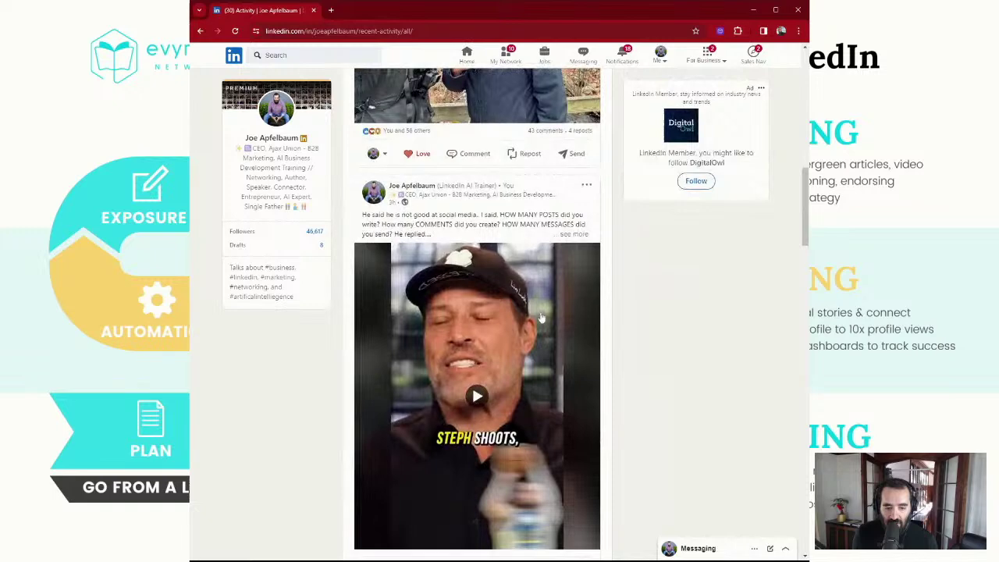
pyautogui.scroll(3, 542, 315)
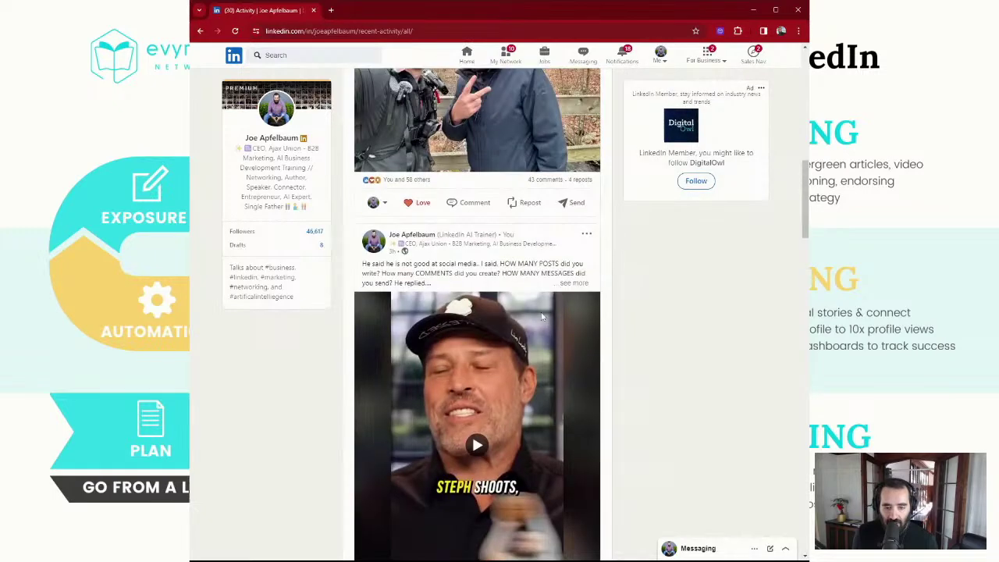
pyautogui.scroll(-1, 530, 318)
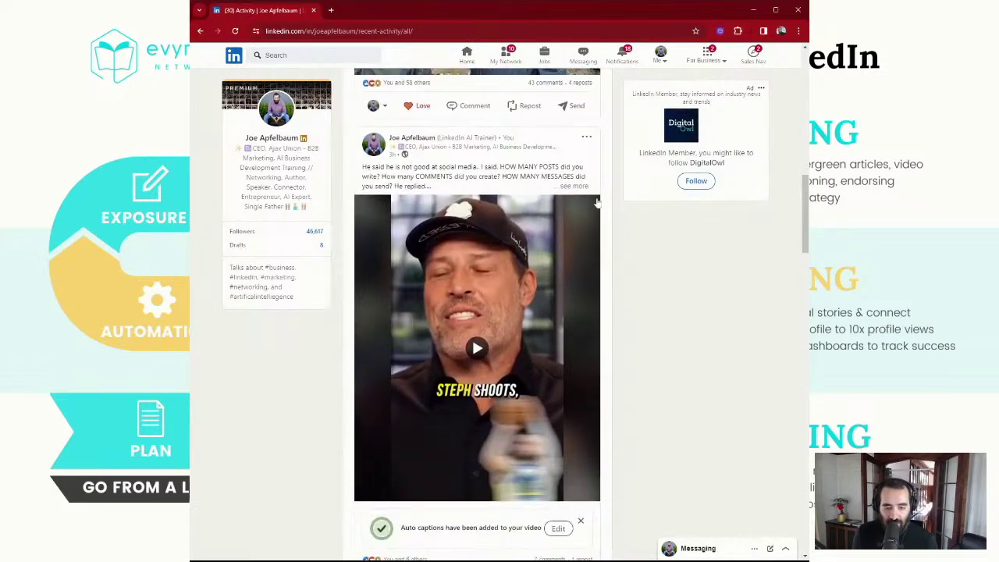
pyautogui.click(581, 189)
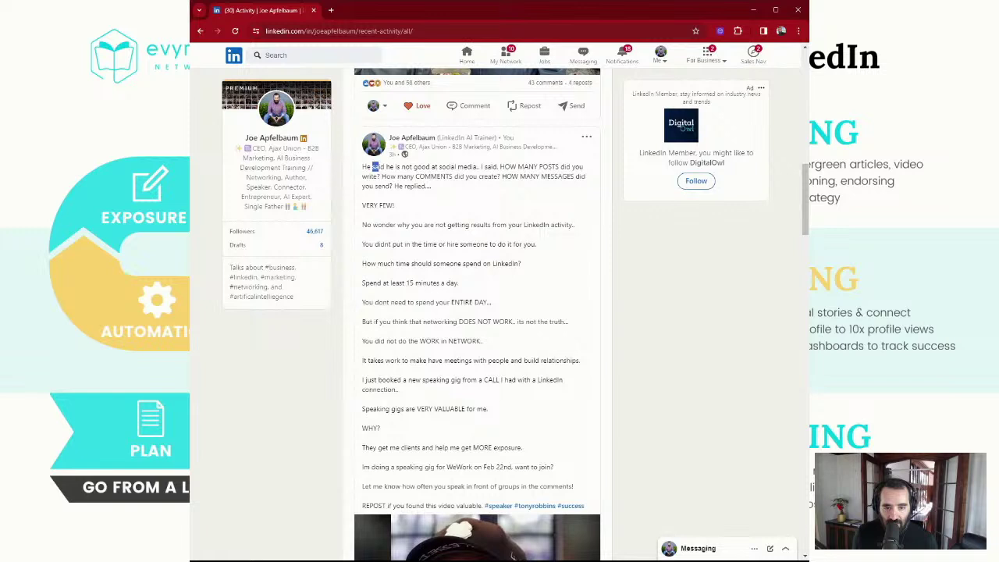
pyautogui.moveTo(381, 167); pyautogui.dragTo(415, 187)
pyautogui.click(428, 187)
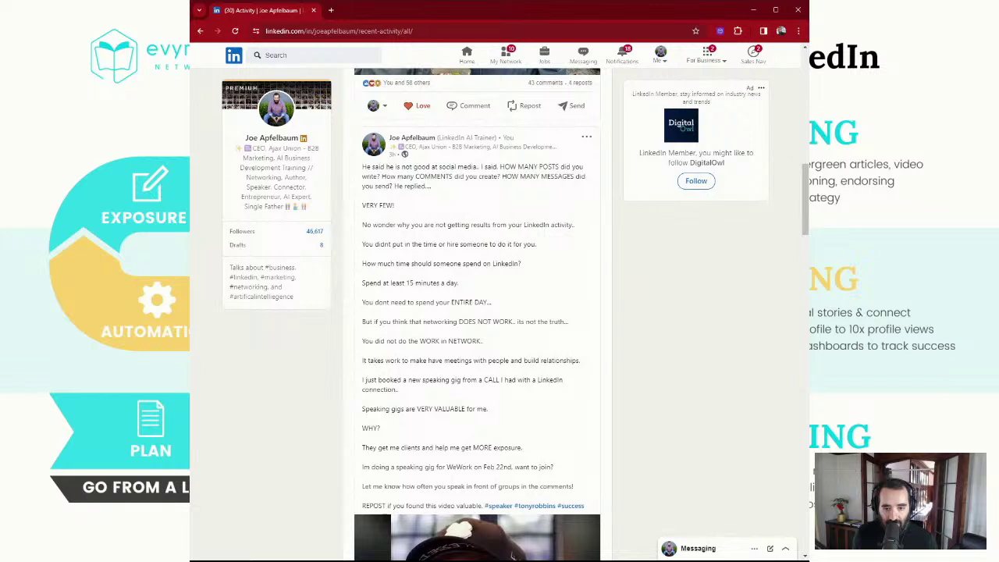
pyautogui.doubleClick(385, 225)
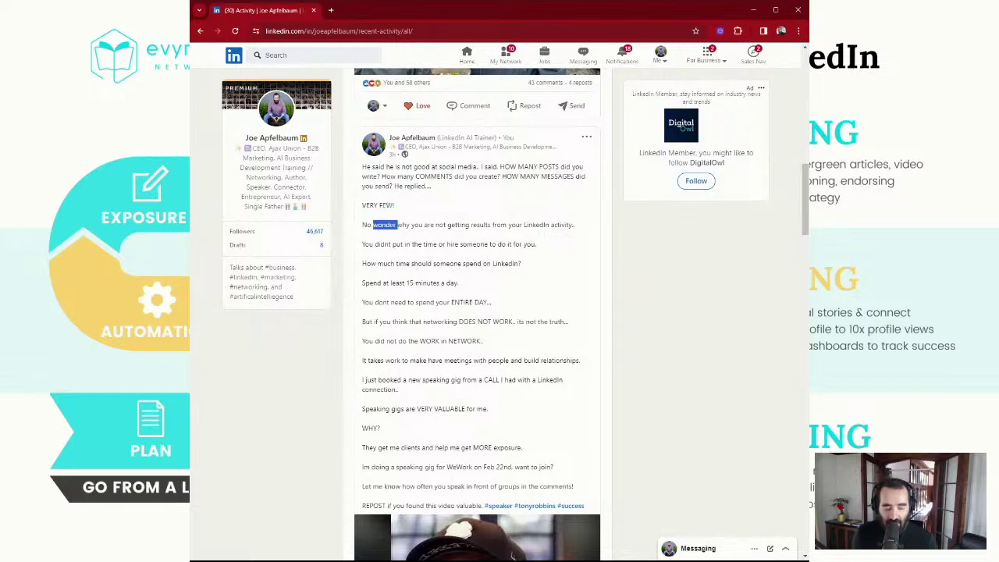
pyautogui.doubleClick(384, 244)
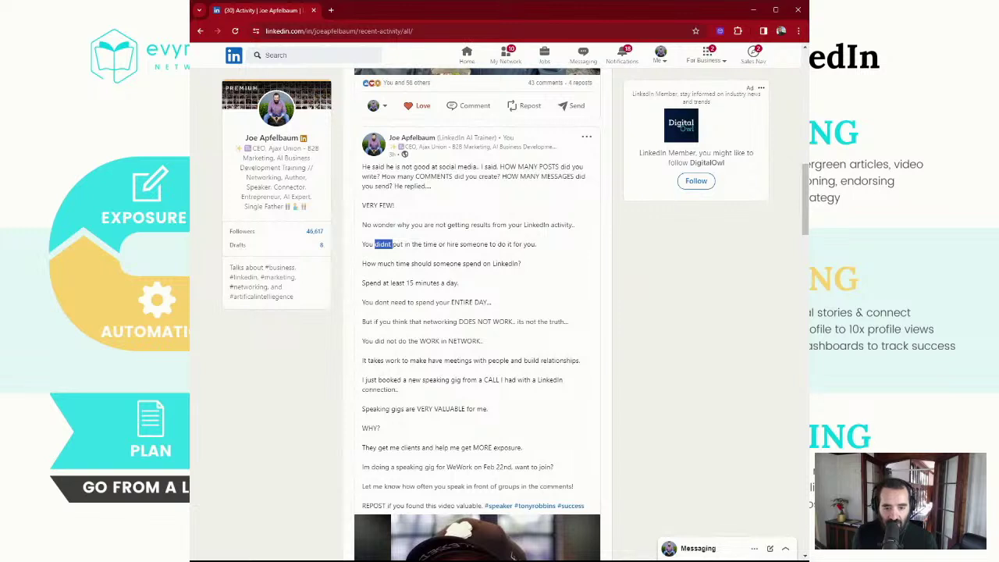
pyautogui.tripleClick(398, 284)
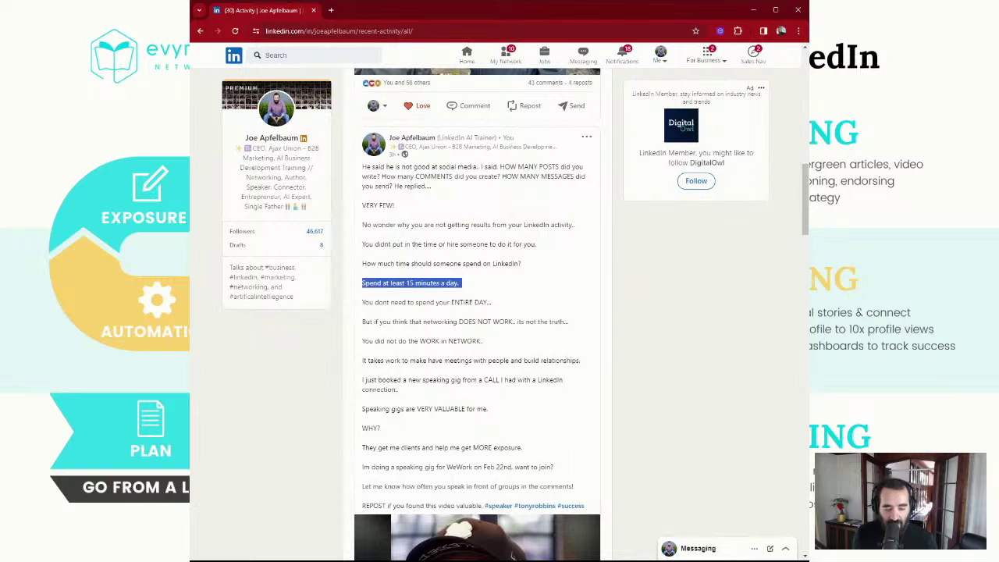
pyautogui.click(426, 279)
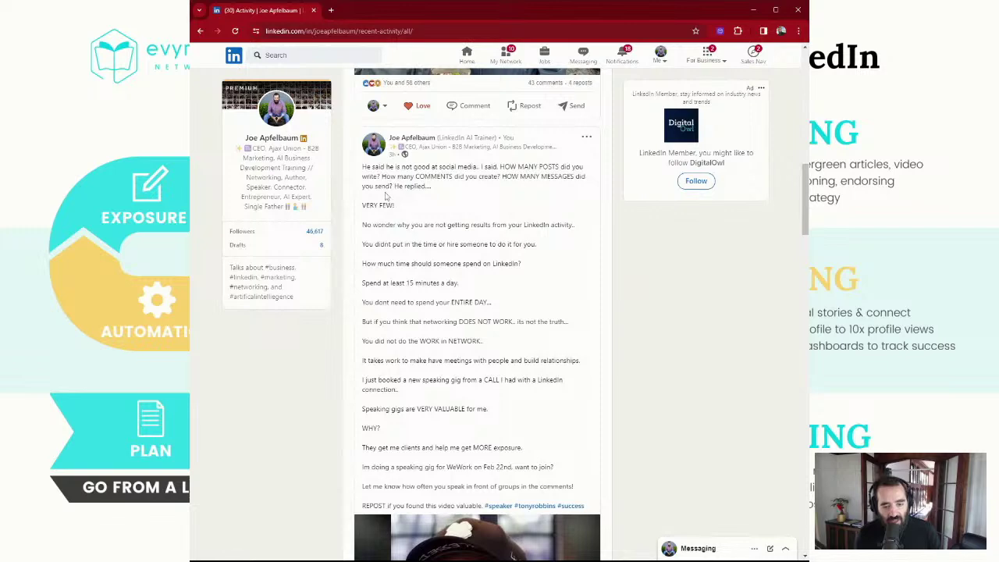
pyautogui.scroll(-10, 419, 389)
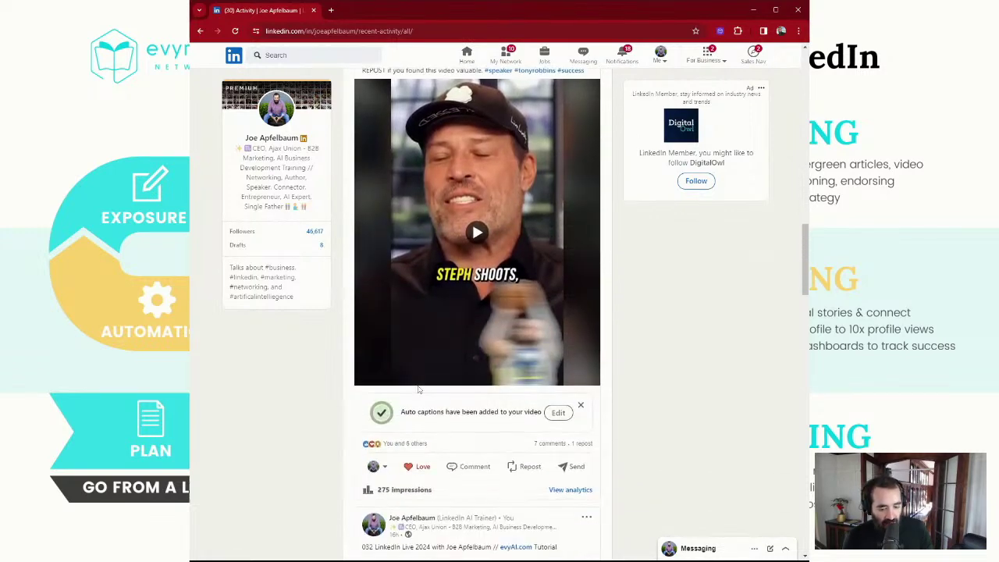
pyautogui.scroll(-5, 515, 388)
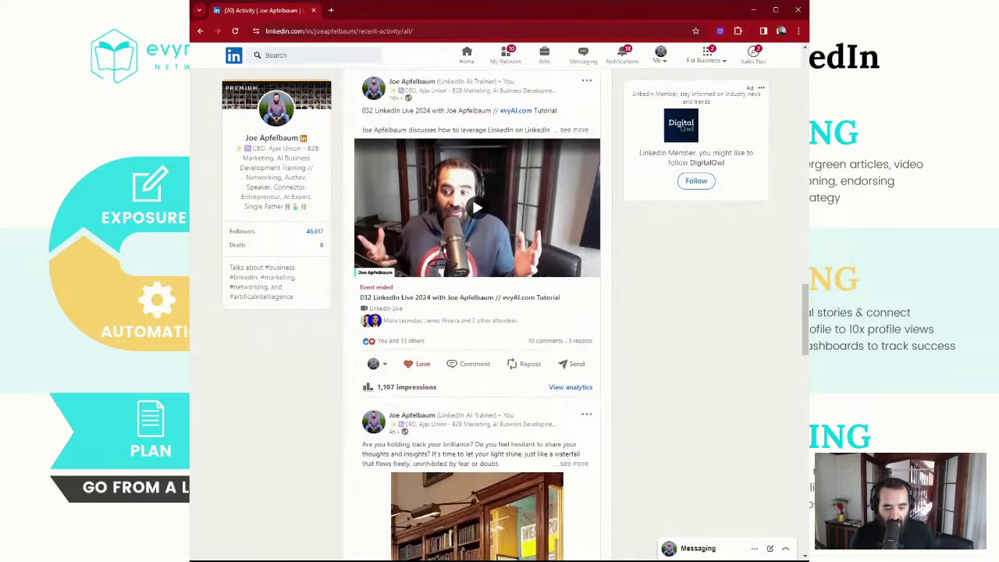
pyautogui.click(572, 318)
pyautogui.scroll(-2, 547, 328)
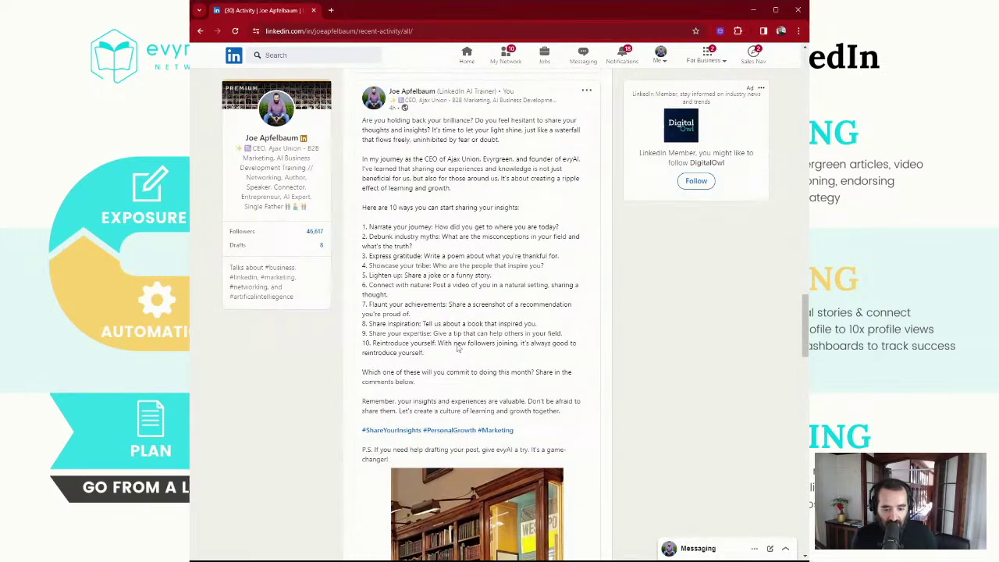
pyautogui.scroll(-4, 469, 277)
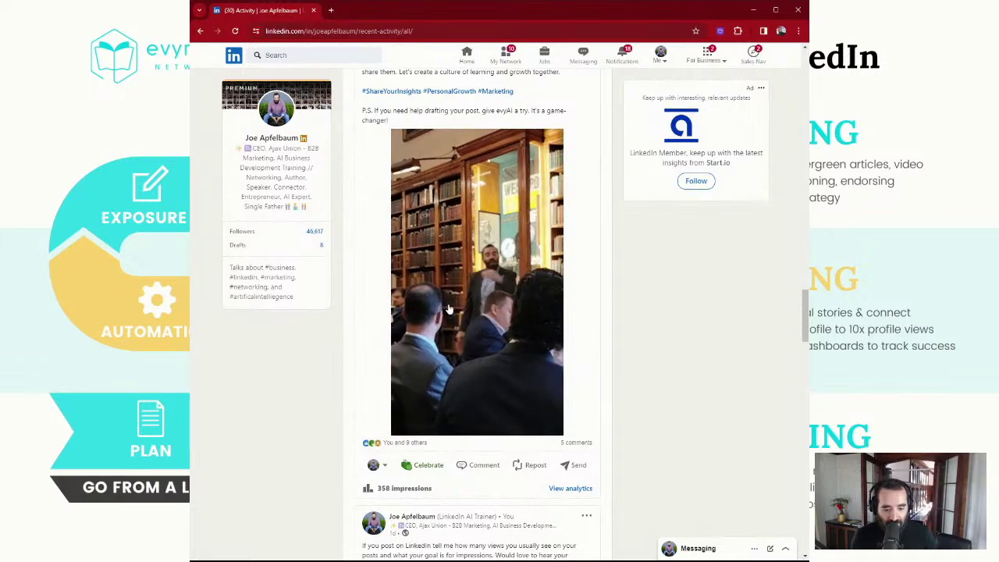
pyautogui.scroll(15, 448, 310)
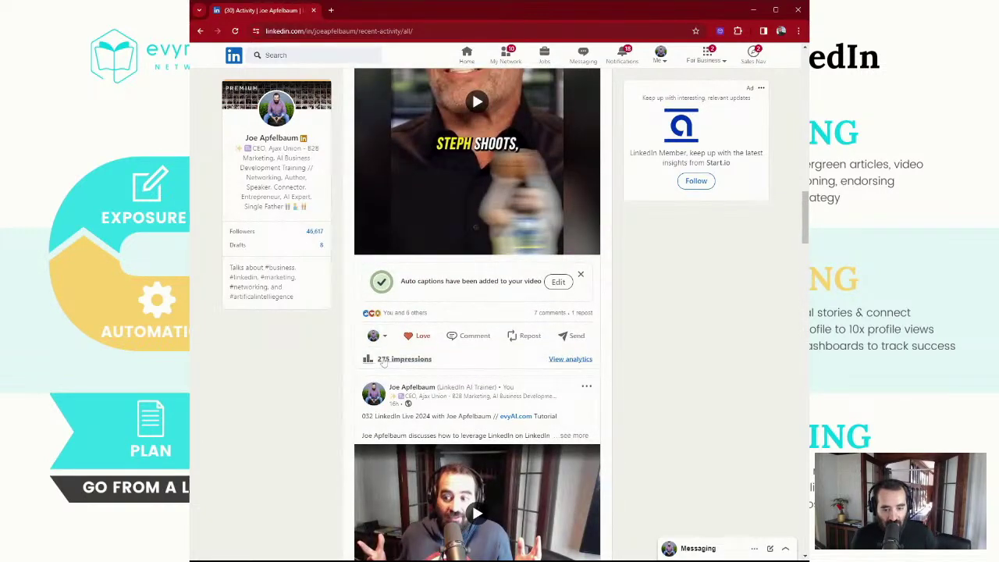
pyautogui.scroll(-2, 411, 364)
pyautogui.scroll(-4, 411, 364)
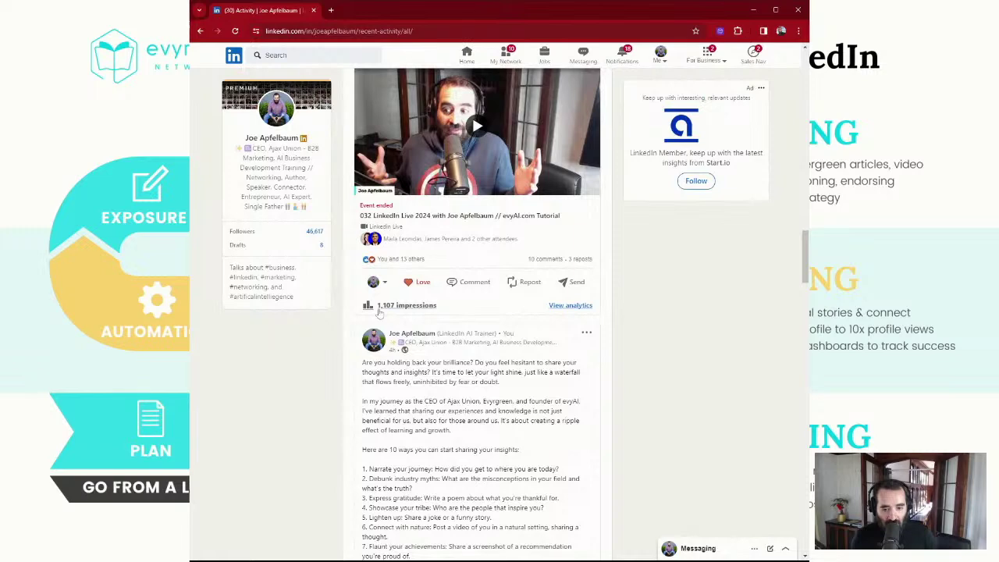
pyautogui.scroll(-12, 416, 312)
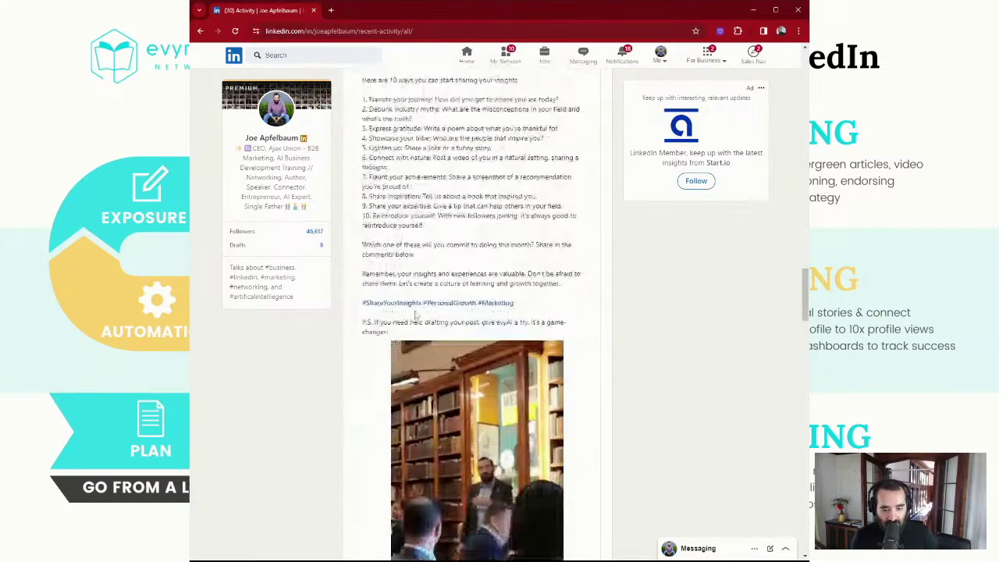
pyautogui.scroll(-6, 398, 396)
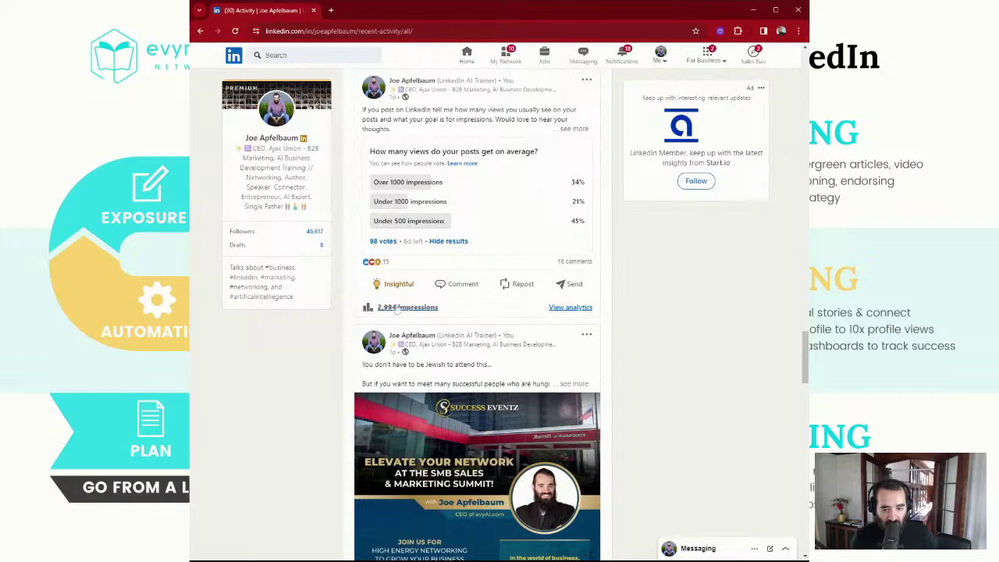
pyautogui.scroll(18, 457, 324)
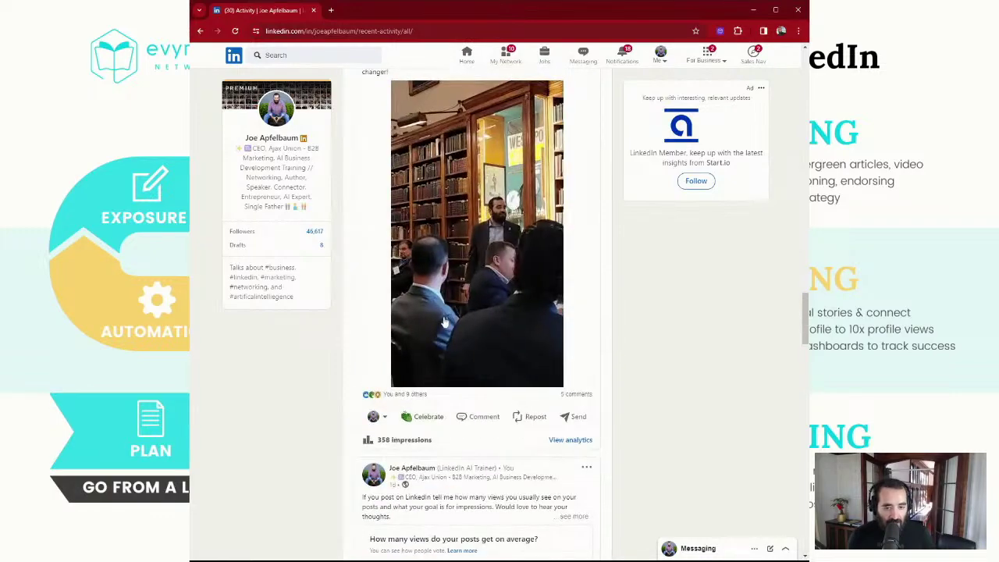
pyautogui.scroll(9, 443, 316)
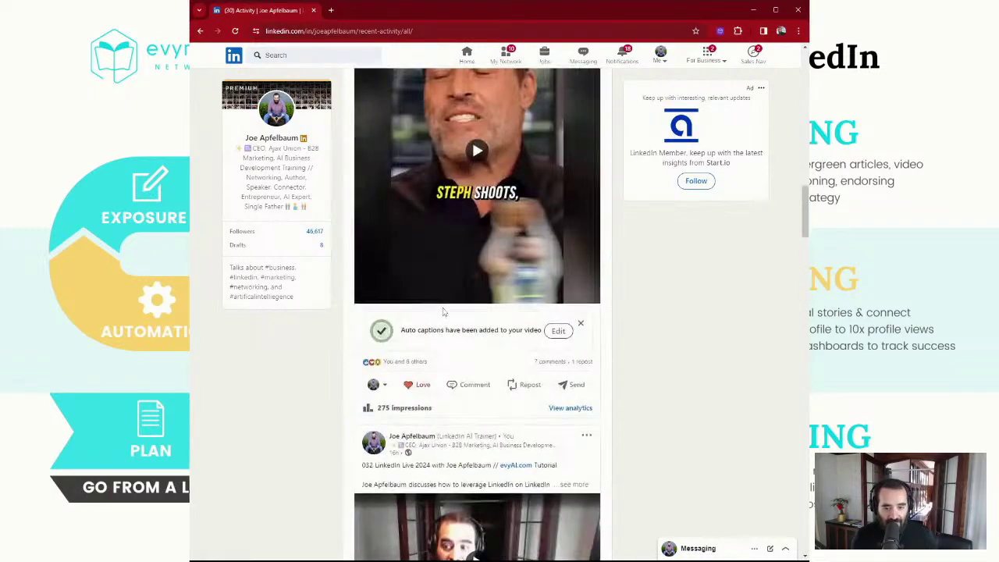
pyautogui.scroll(-4, 450, 310)
pyautogui.scroll(-15, 450, 309)
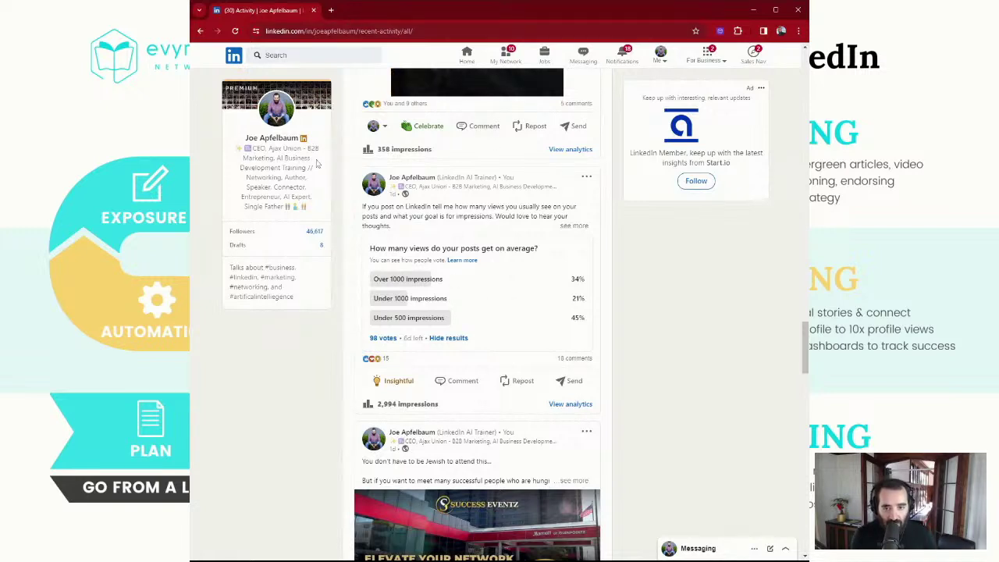
# From your profile, follow the 'Try ChatGPT for LinkedIn' link and log in to evyAI
pyautogui.click(292, 117)
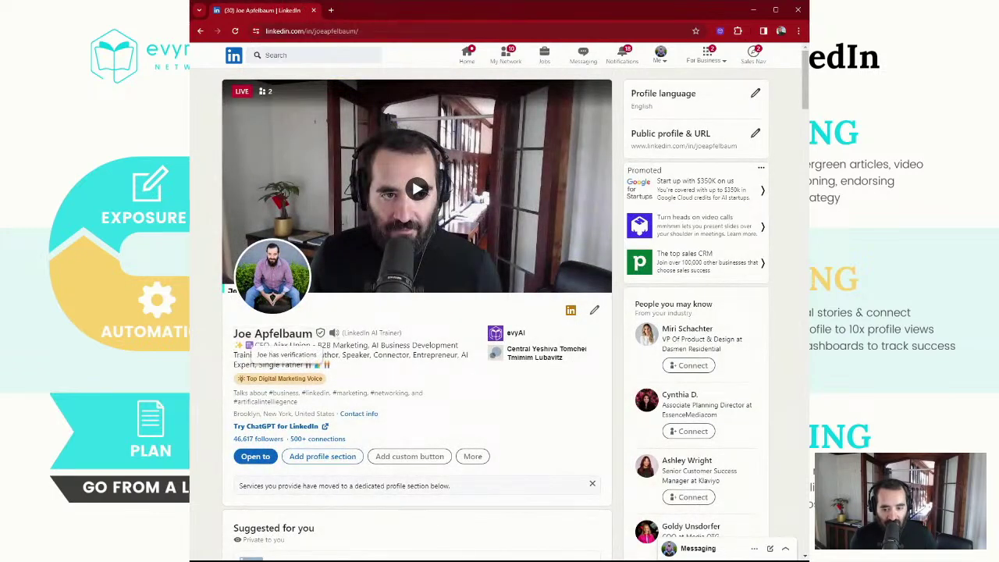
pyautogui.click(290, 428)
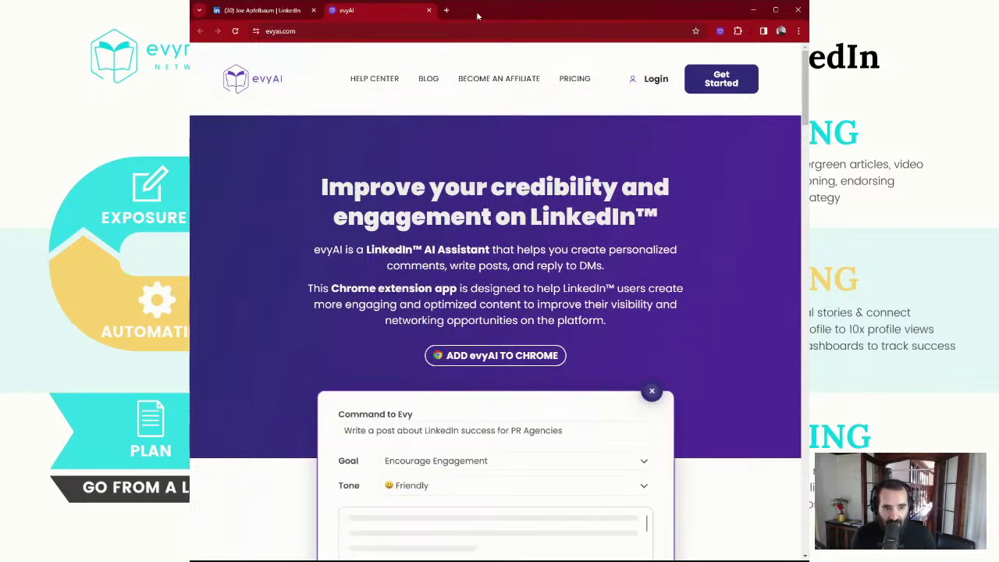
pyautogui.click(659, 81)
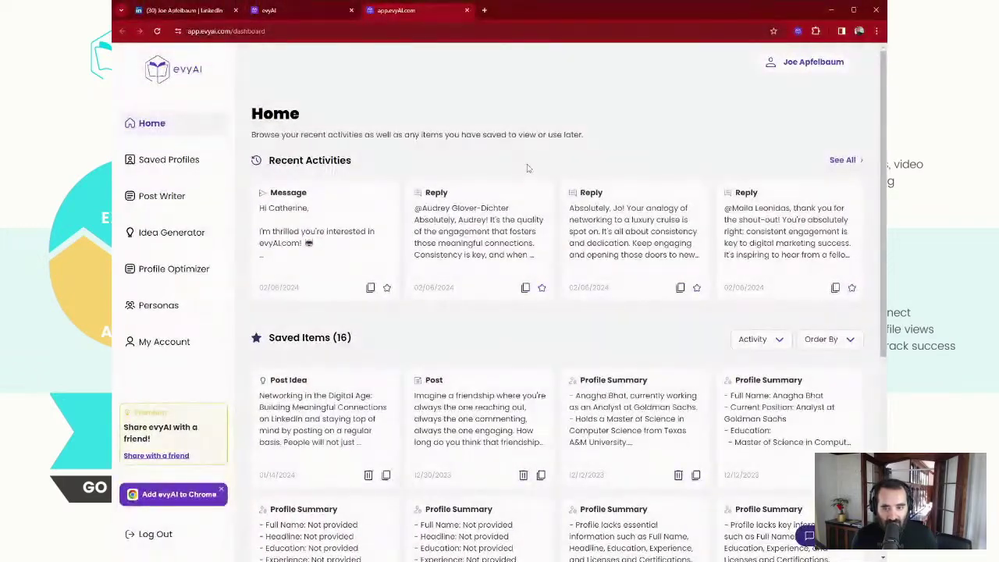
# Open evyAI's Post Writer, set to Informational goal, Analytical tone and GPT 3.5
pyautogui.scroll(-2, 421, 223)
pyautogui.scroll(2, 258, 179)
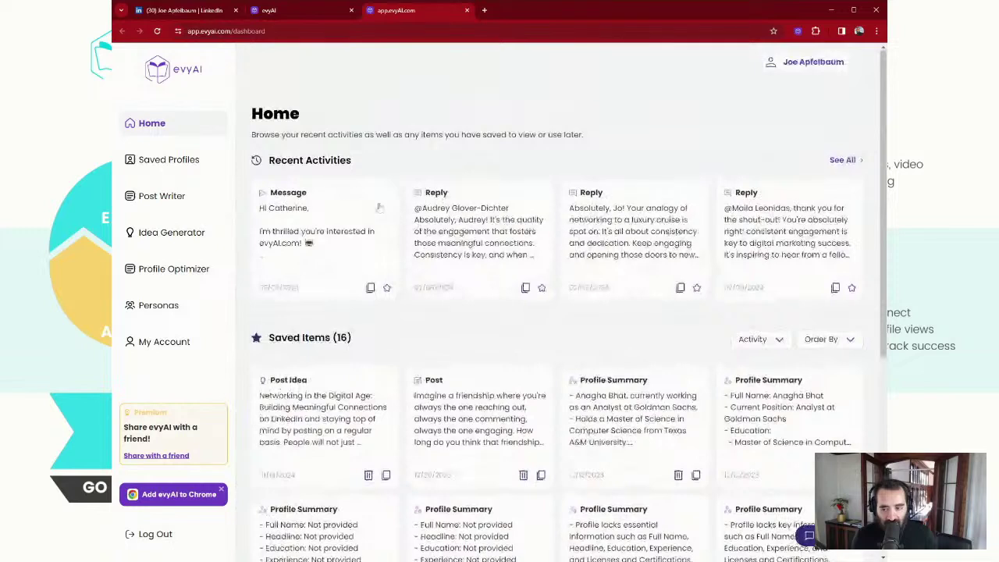
pyautogui.click(164, 198)
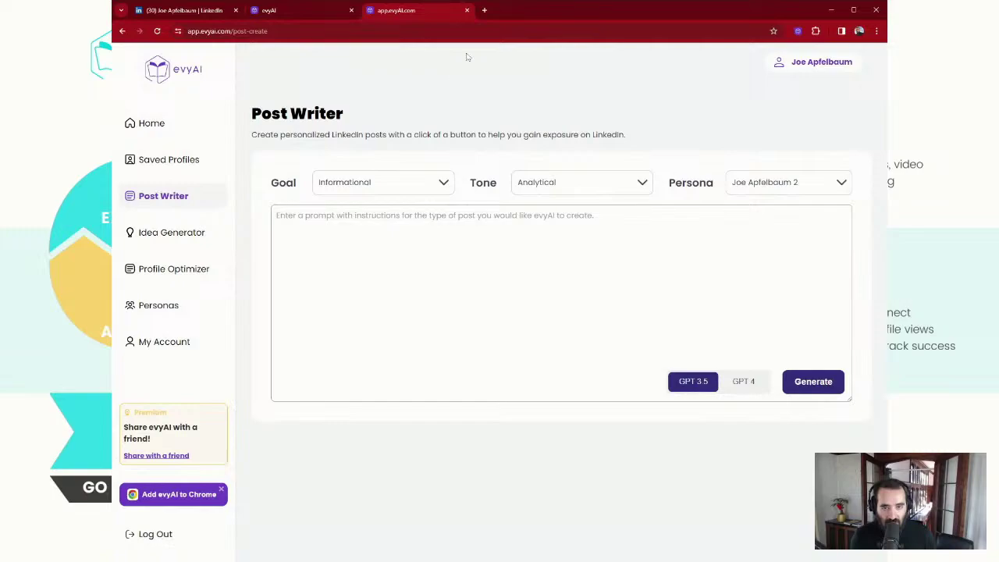
# Back in LinkedIn, open the third Activity post and select all of its text
pyautogui.click(181, 13)
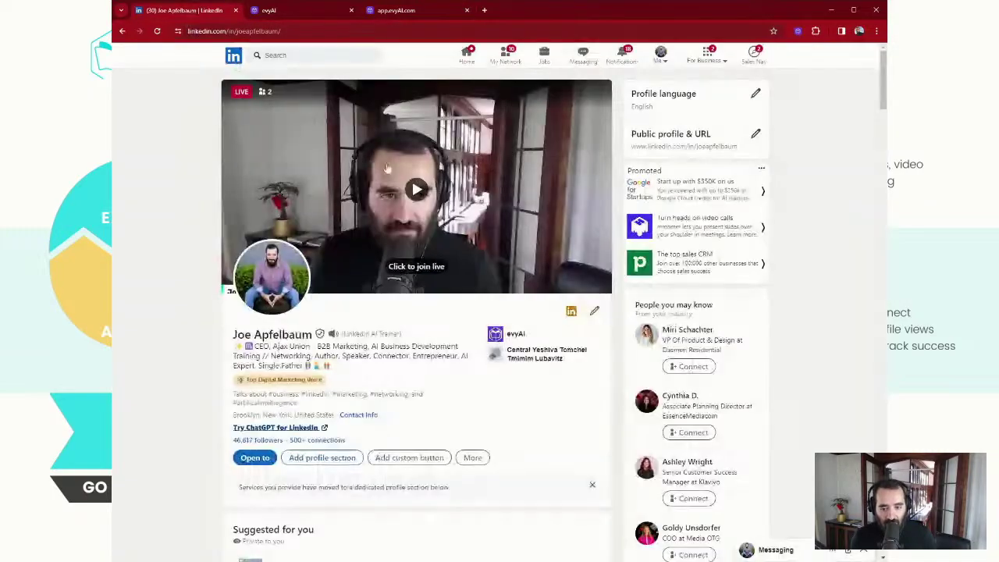
pyautogui.scroll(-5, 364, 326)
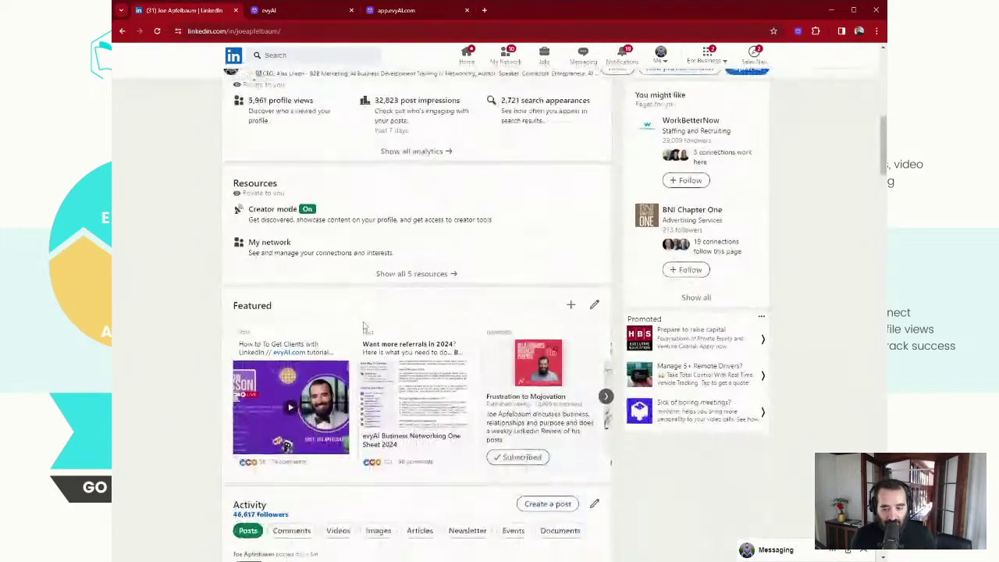
pyautogui.scroll(-5, 364, 326)
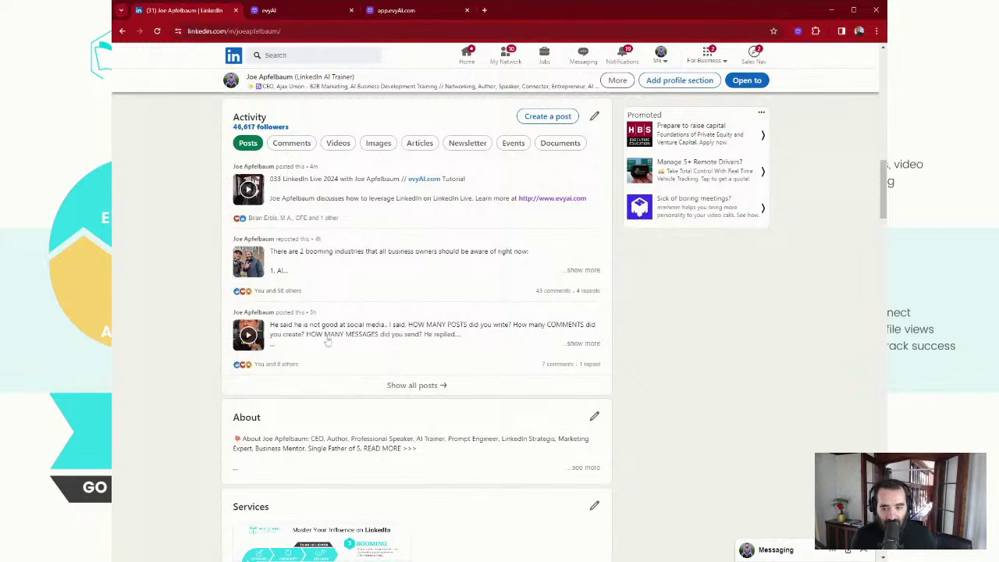
pyautogui.click(347, 334)
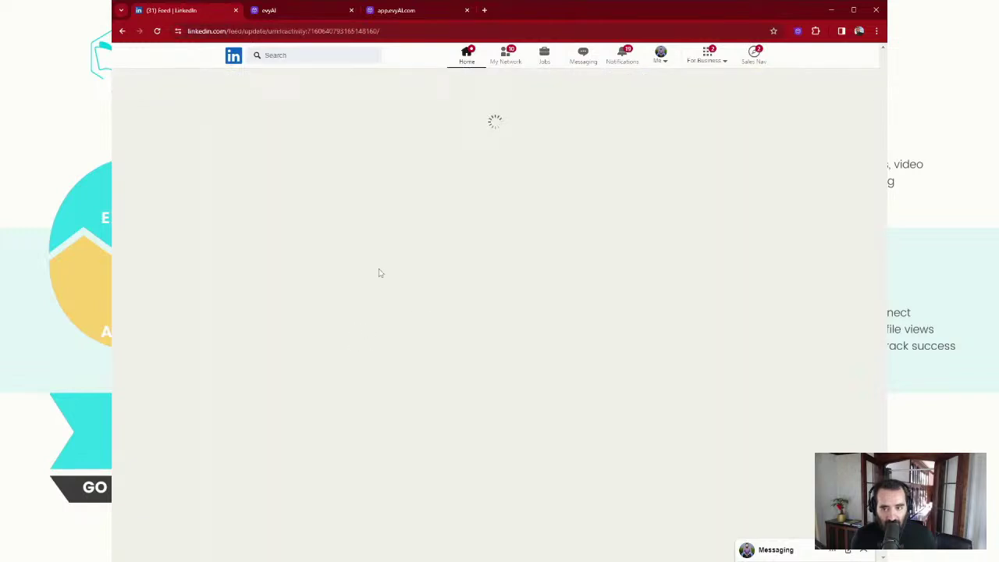
pyautogui.moveTo(347, 122); pyautogui.dragTo(582, 454)
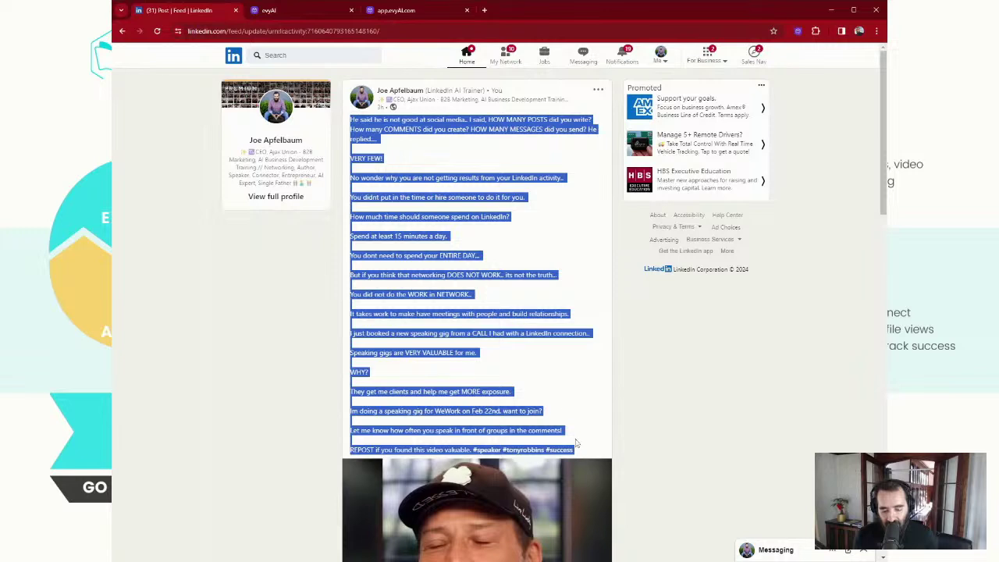
# Paste the LinkedIn post into Post Writer with Friendly tone and Encourage Engagement goal
pyautogui.click(403, 12)
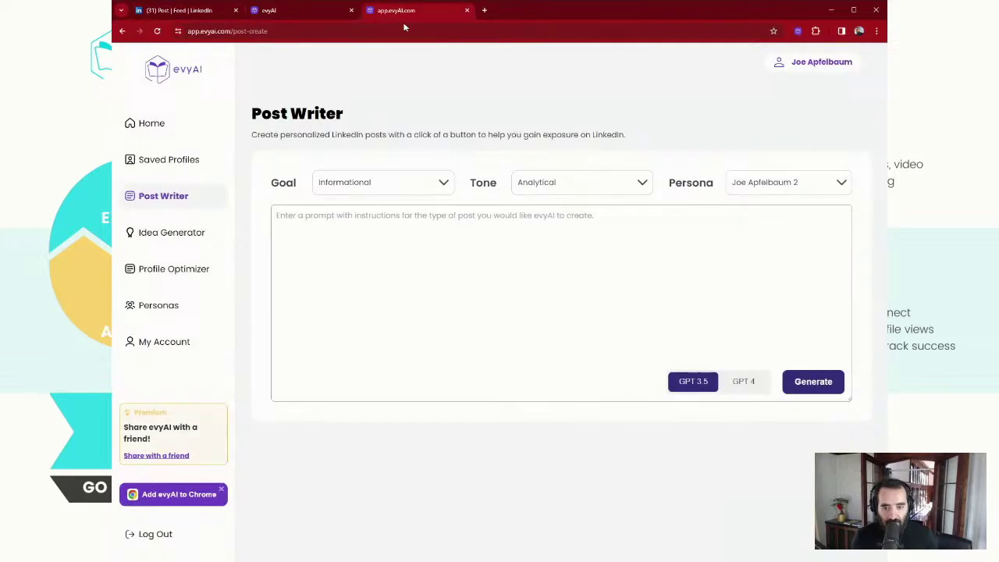
pyautogui.click(426, 212)
pyautogui.hotkey('ctrl', 'v')
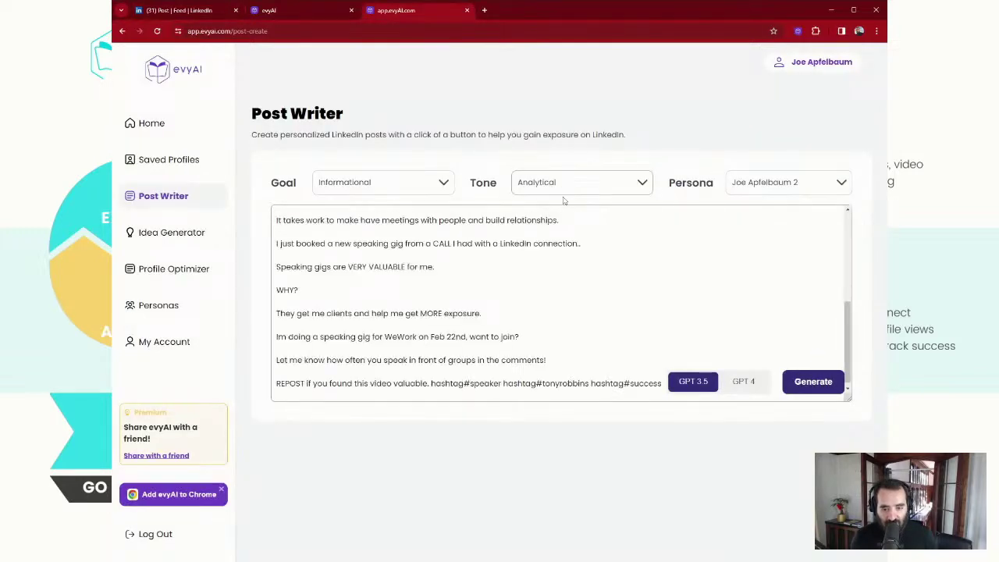
pyautogui.click(564, 192)
pyautogui.click(564, 309)
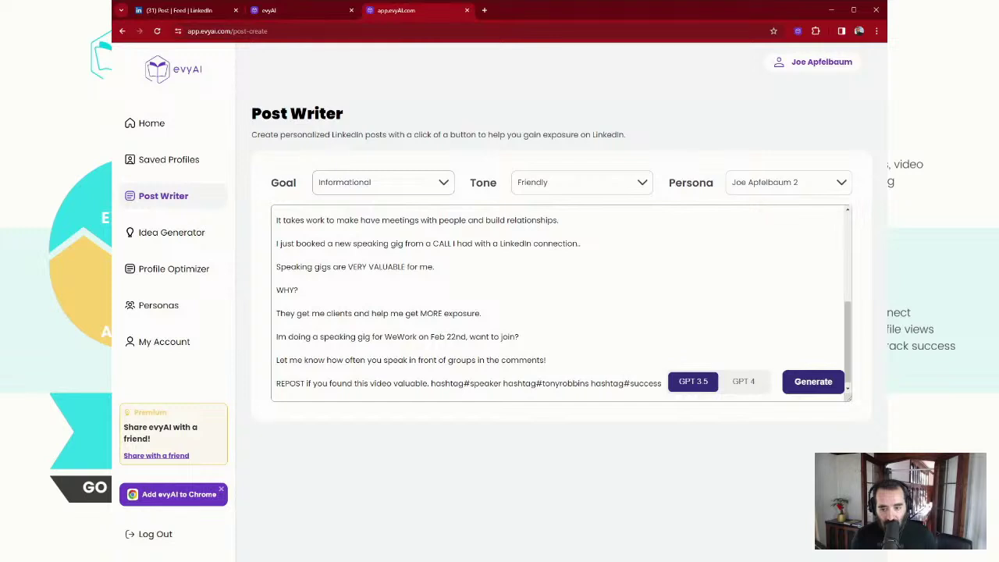
pyautogui.press('Down')
# Delete the stray 'hashtag' words from the prompt, then generate with GPT 4
pyautogui.scroll(-1, 560, 303)
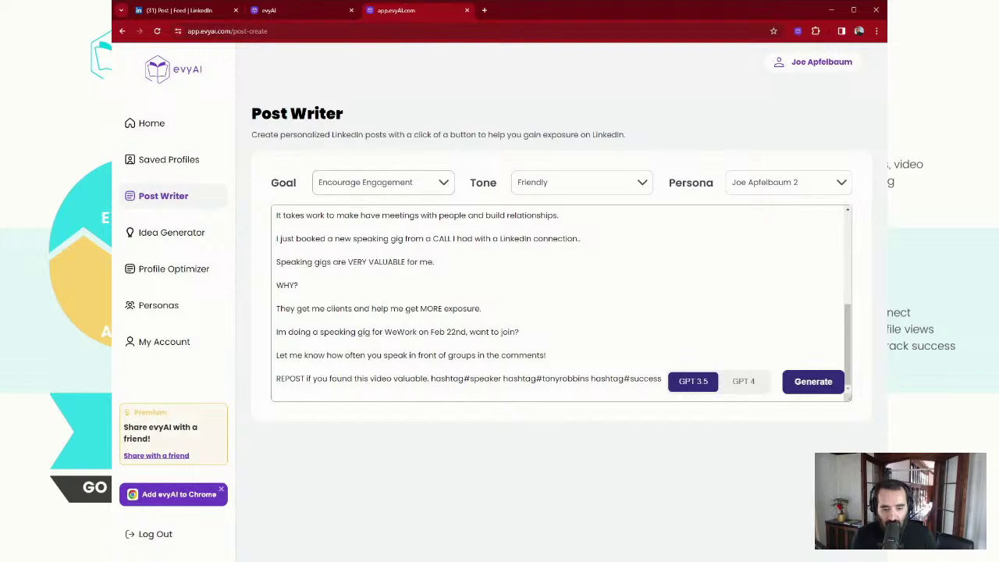
pyautogui.moveTo(624, 378); pyautogui.dragTo(591, 379)
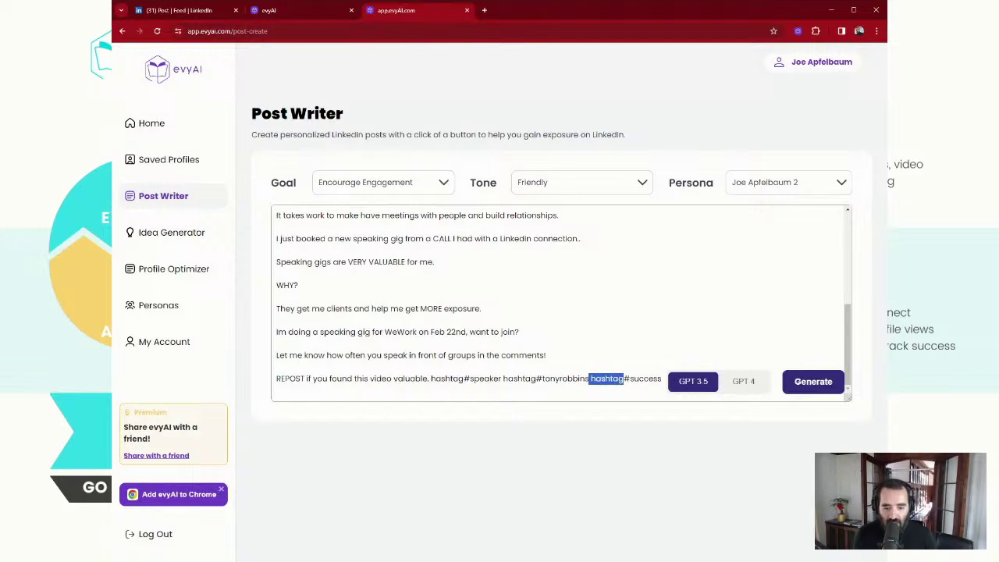
pyautogui.press('BackSpace')
pyautogui.press('BackSpace')
pyautogui.press('BackSpace')
pyautogui.press('BackSpace')
pyautogui.press('BackSpace')
pyautogui.press('BackSpace')
pyautogui.press('BackSpace')
pyautogui.press('BackSpace')
pyautogui.press('BackSpace')
pyautogui.press('BackSpace')
pyautogui.press('BackSpace')
pyautogui.press('BackSpace')
pyautogui.press('BackSpace')
pyautogui.press('BackSpace')
pyautogui.press('BackSpace')
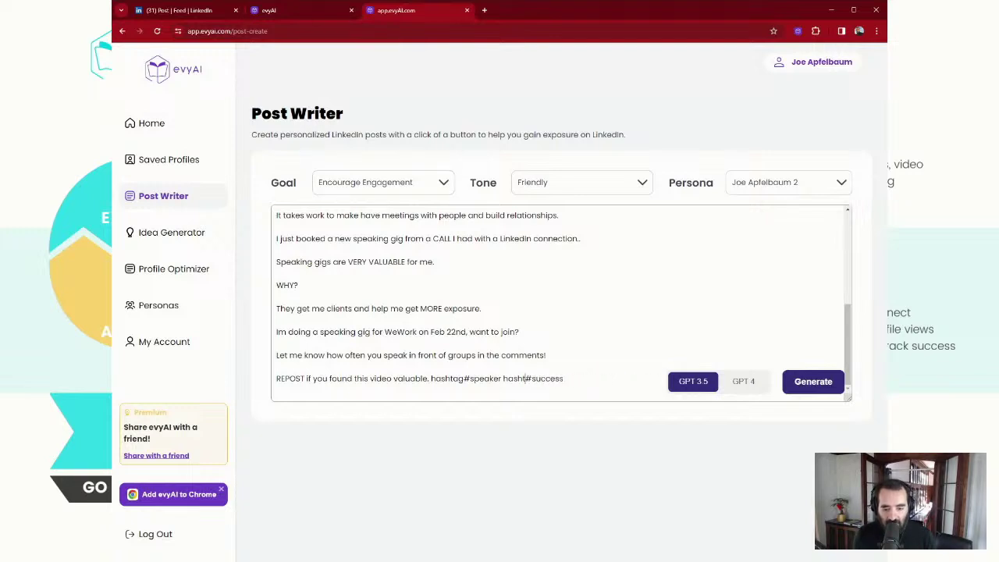
pyautogui.press('BackSpace')
pyautogui.press('BackSpace')
pyautogui.press('BackSpace')
pyautogui.press('BackSpace')
pyautogui.press('BackSpace')
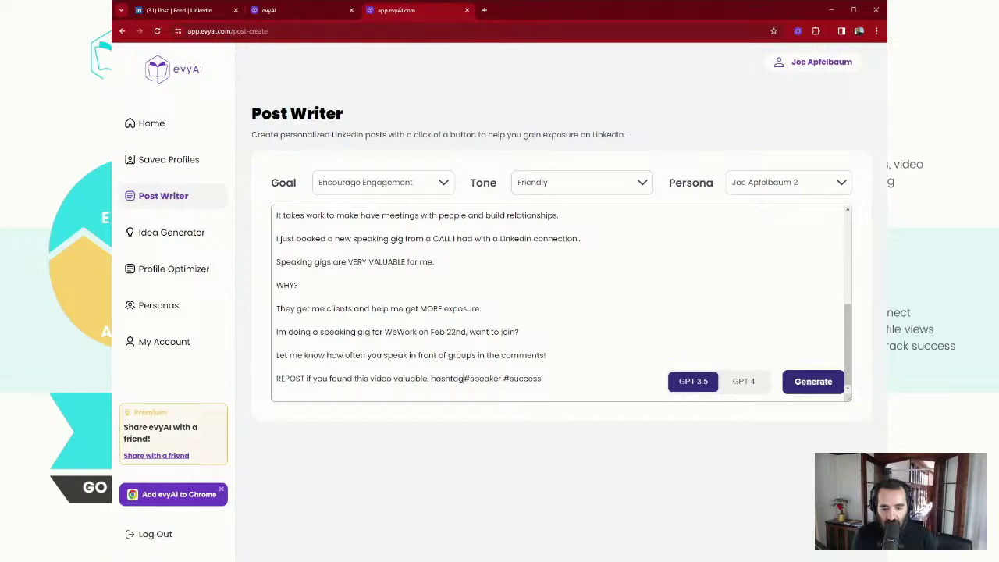
pyautogui.moveTo(466, 379); pyautogui.dragTo(431, 379)
pyautogui.press('BackSpace')
pyautogui.scroll(5, 560, 305)
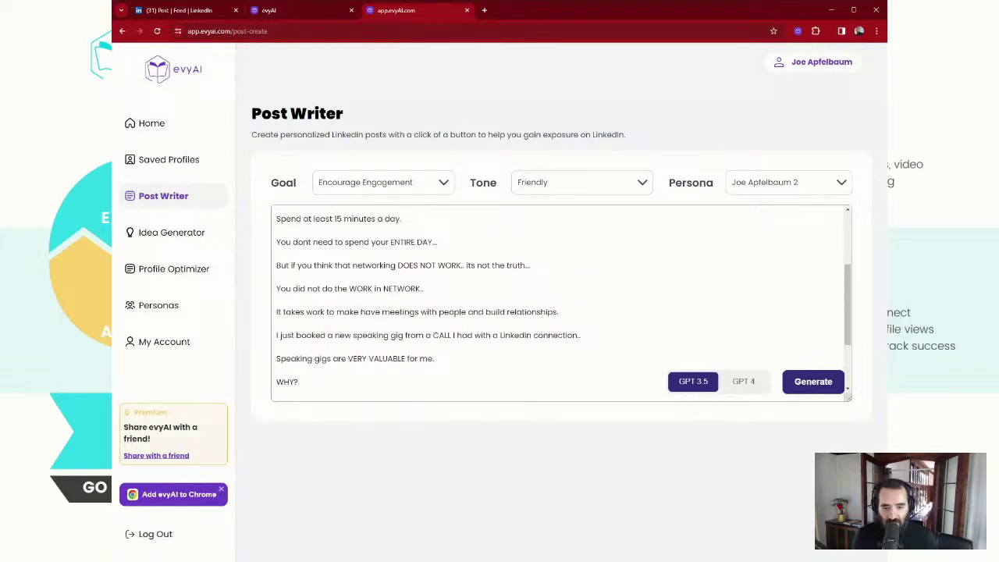
pyautogui.click(747, 384)
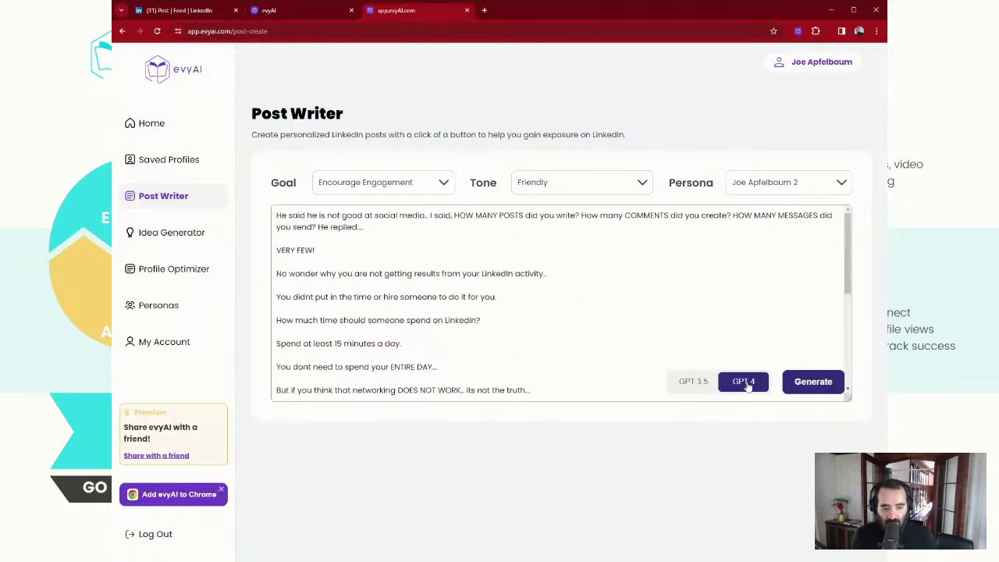
pyautogui.click(822, 382)
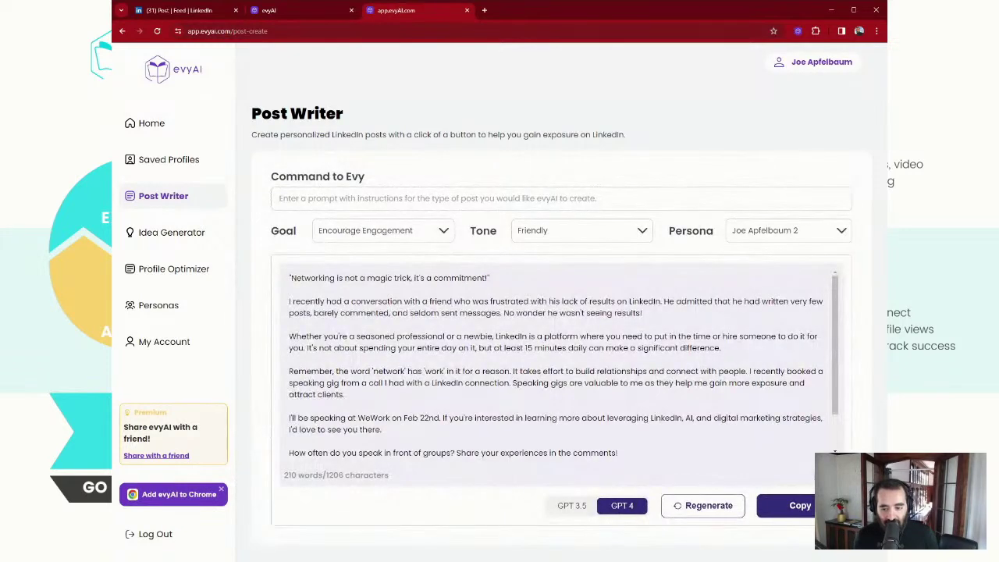
# Scroll through the generated post opening 'Networking is not a magic trick, it's a commitment!'
pyautogui.scroll(-2, 563, 366)
pyautogui.scroll(2, 564, 366)
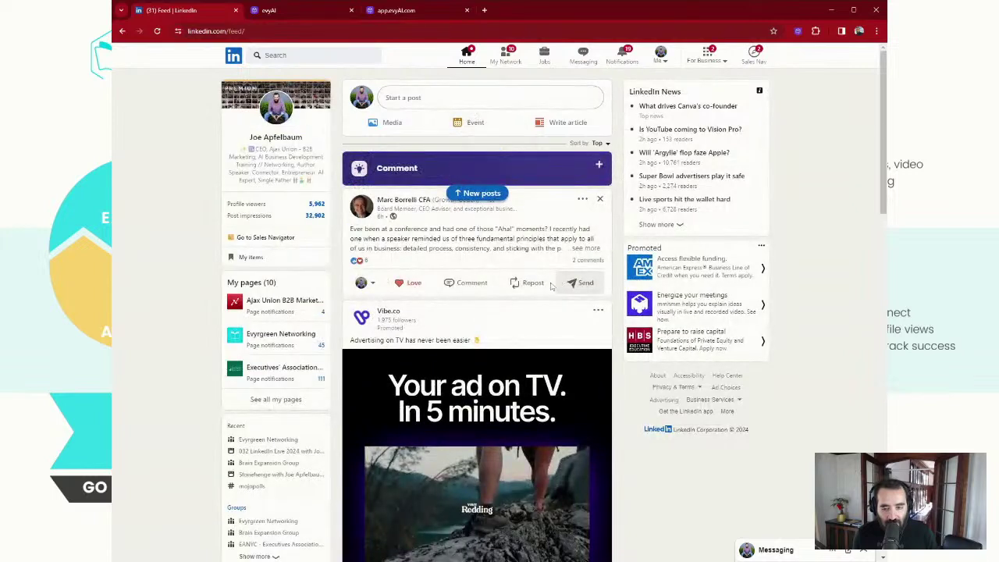
# Insert the evyAI-drafted comment on the conference 'Aha moment' post, tag its author, and post it
pyautogui.click(468, 282)
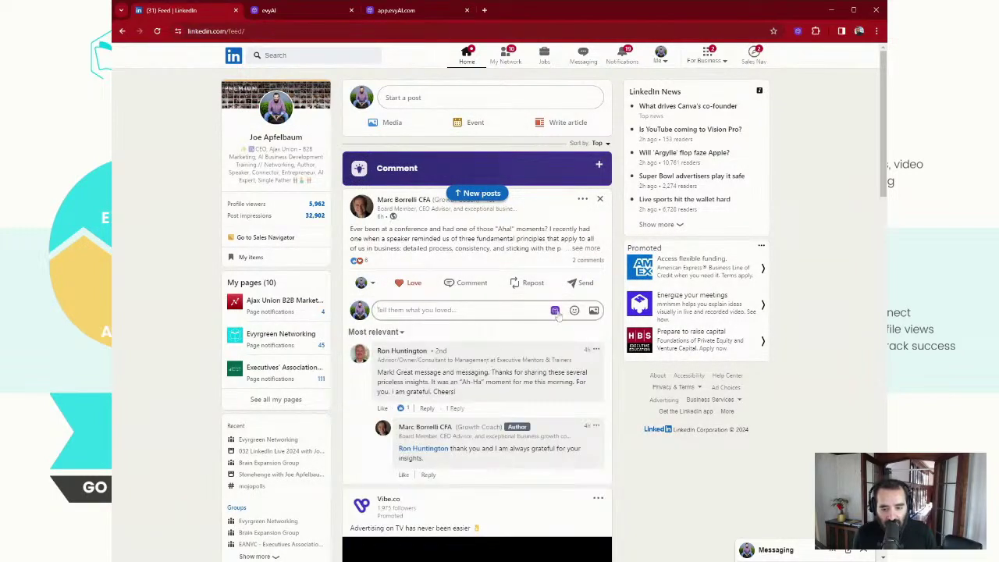
pyautogui.click(556, 310)
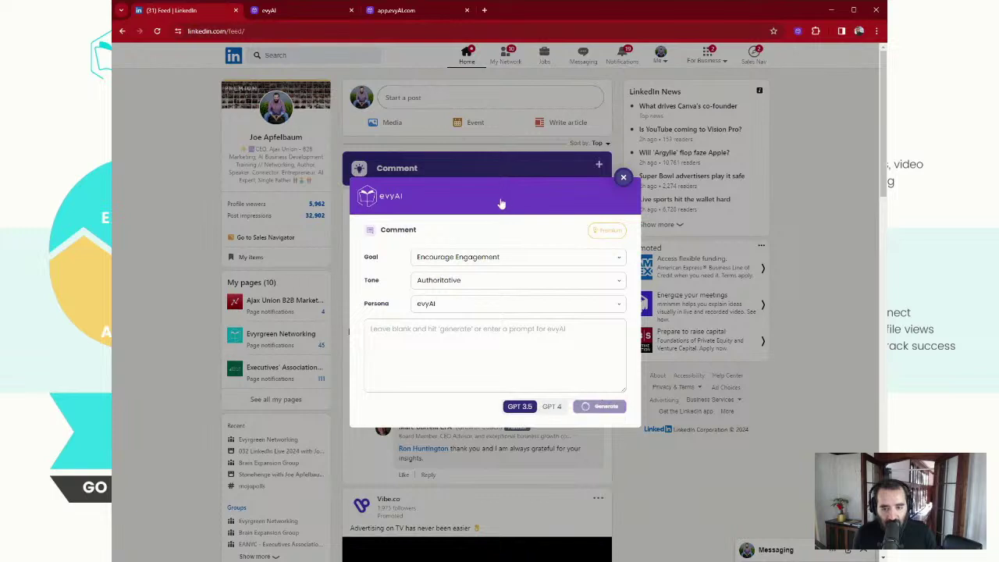
pyautogui.moveTo(501, 203); pyautogui.dragTo(705, 252)
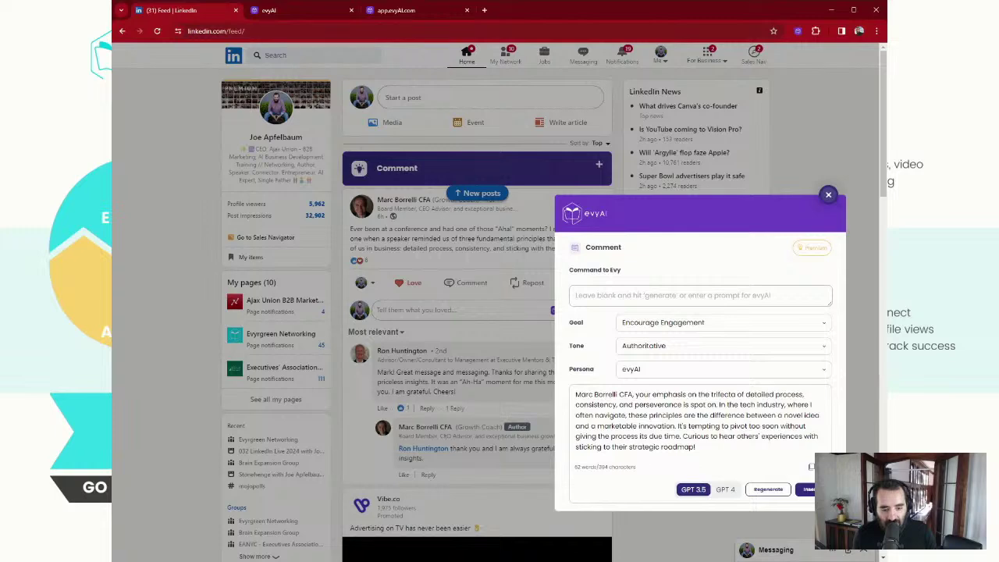
pyautogui.click(809, 489)
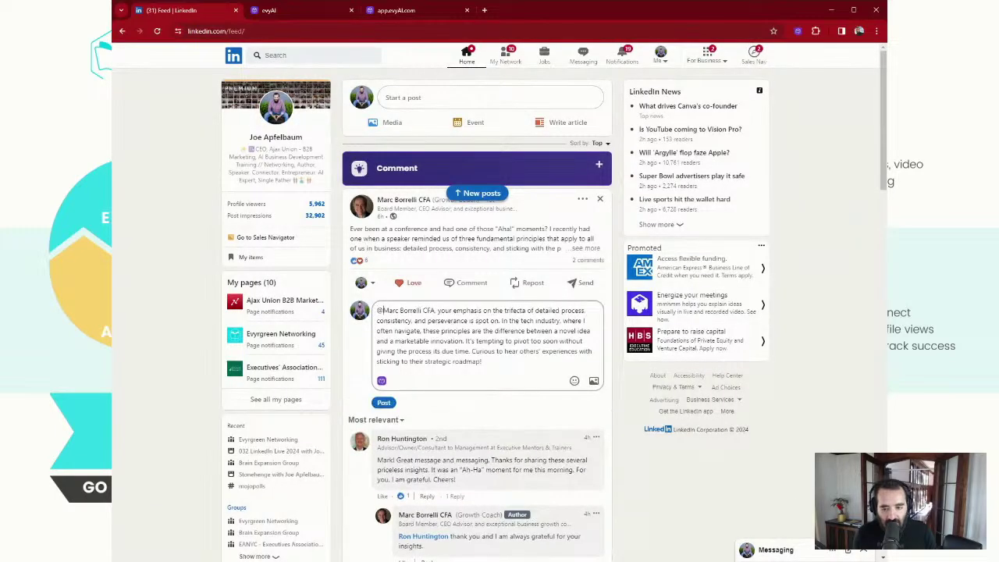
pyautogui.click(437, 341)
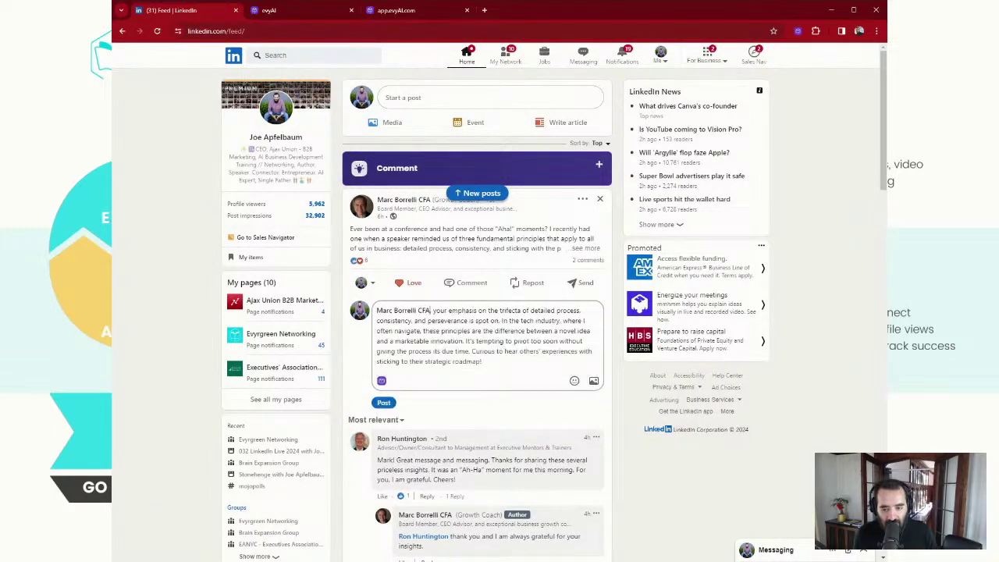
pyautogui.click(384, 403)
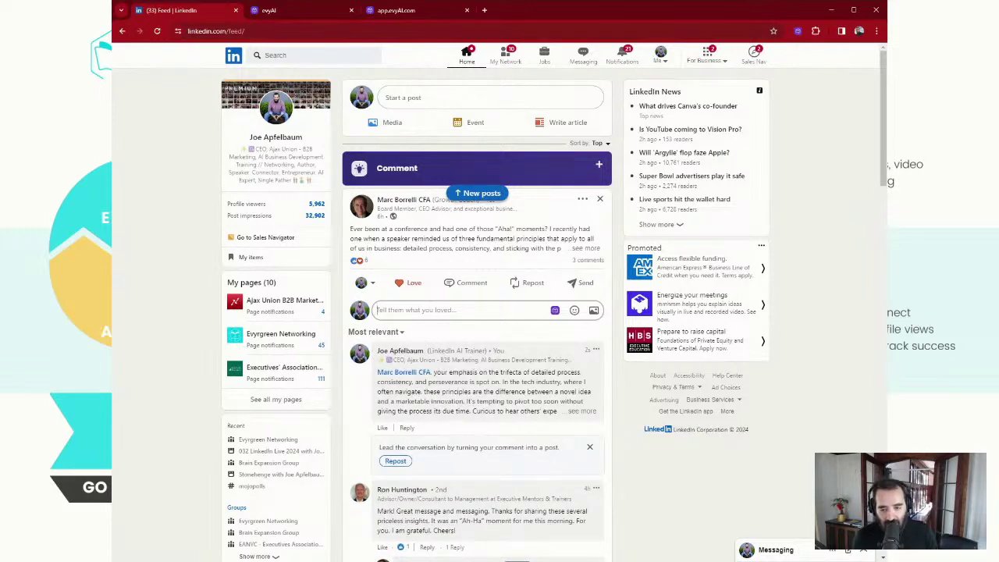
pyautogui.scroll(-15, 448, 350)
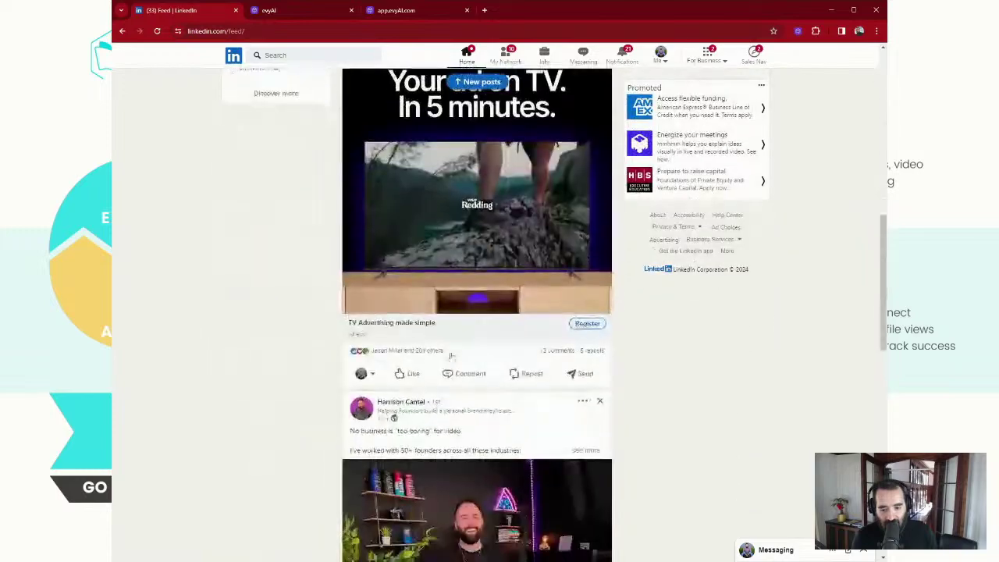
pyautogui.scroll(-2, 461, 426)
pyautogui.click(469, 300)
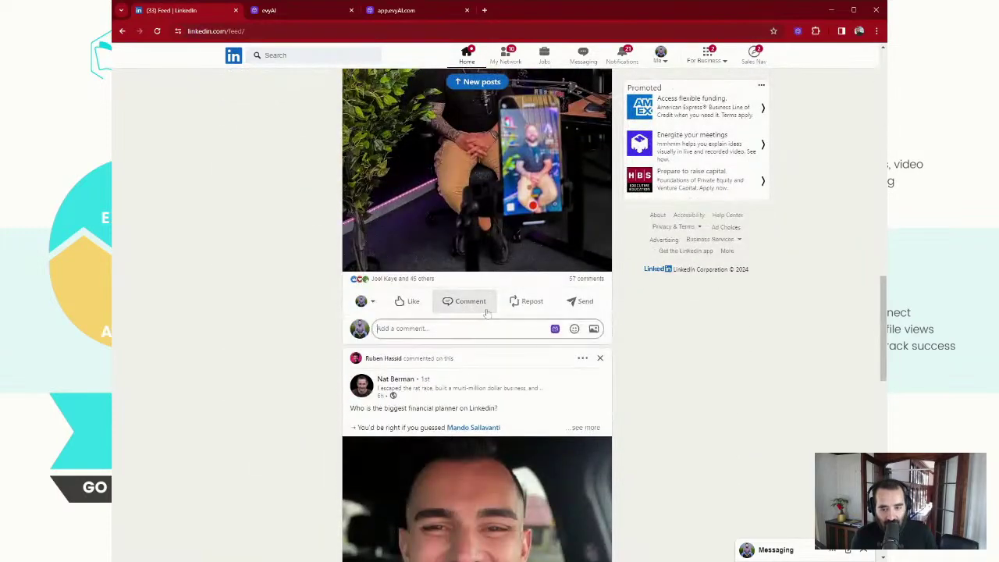
pyautogui.click(557, 330)
pyautogui.click(606, 406)
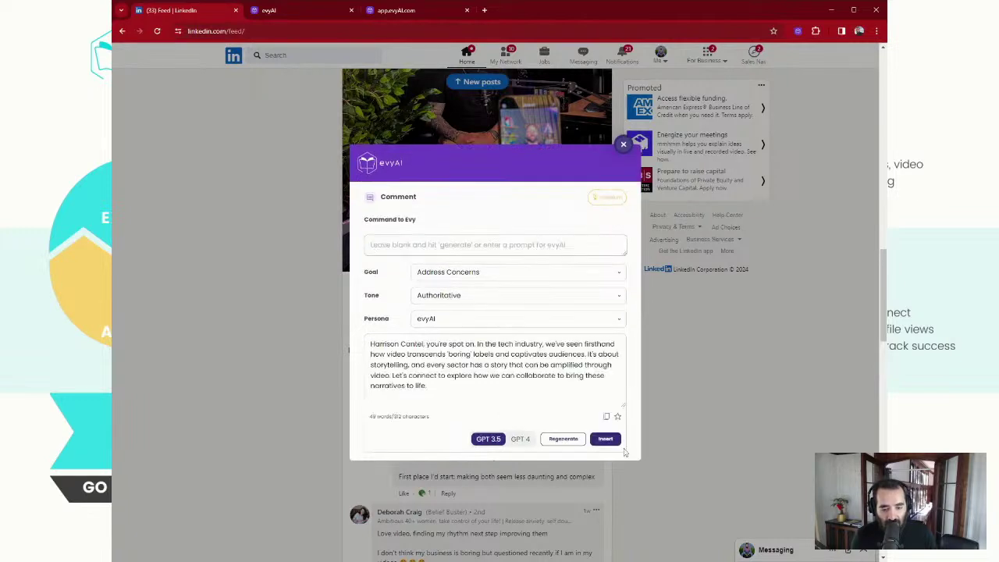
pyautogui.click(605, 439)
pyautogui.click(377, 329)
pyautogui.write('@')
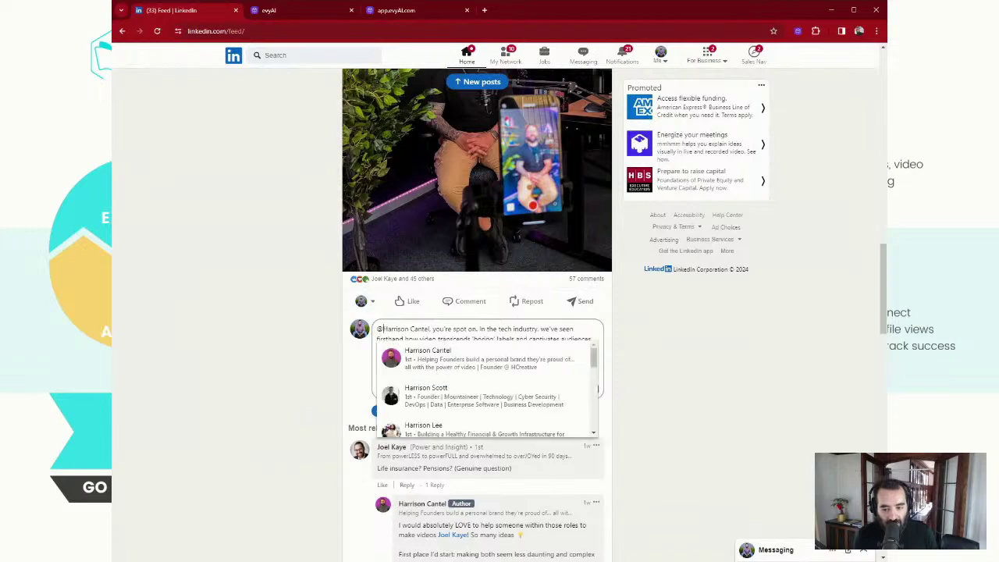
pyautogui.click(375, 408)
pyautogui.click(384, 411)
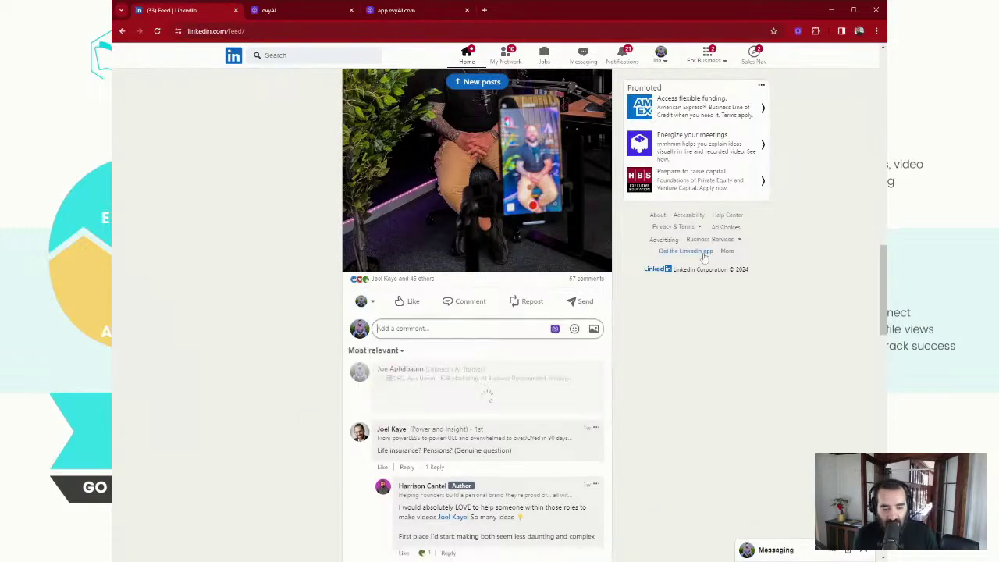
# Open your live video post's comments from your profile Activity, react Insightful, then return Home via Notifications
pyautogui.scroll(10, 551, 205)
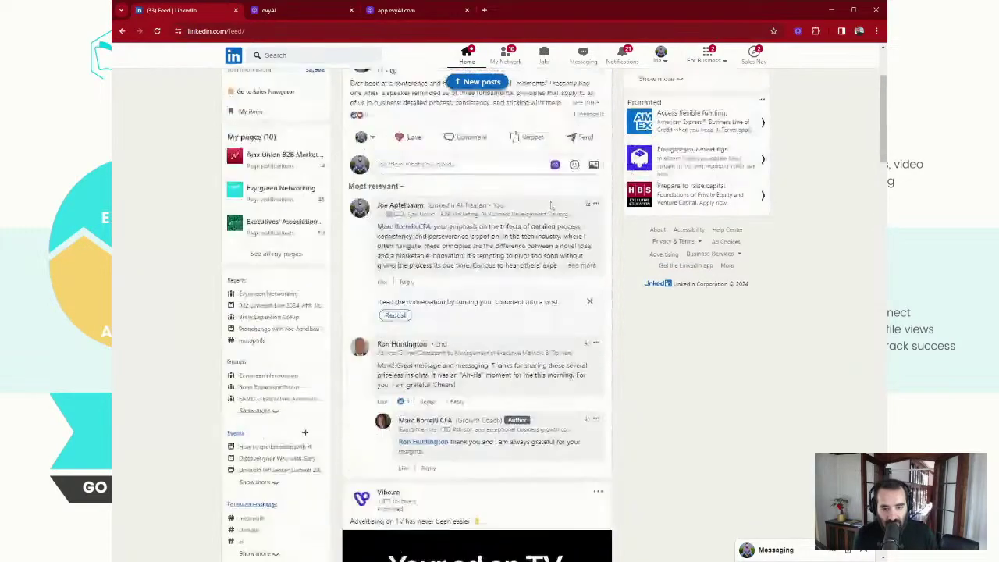
pyautogui.scroll(3, 551, 205)
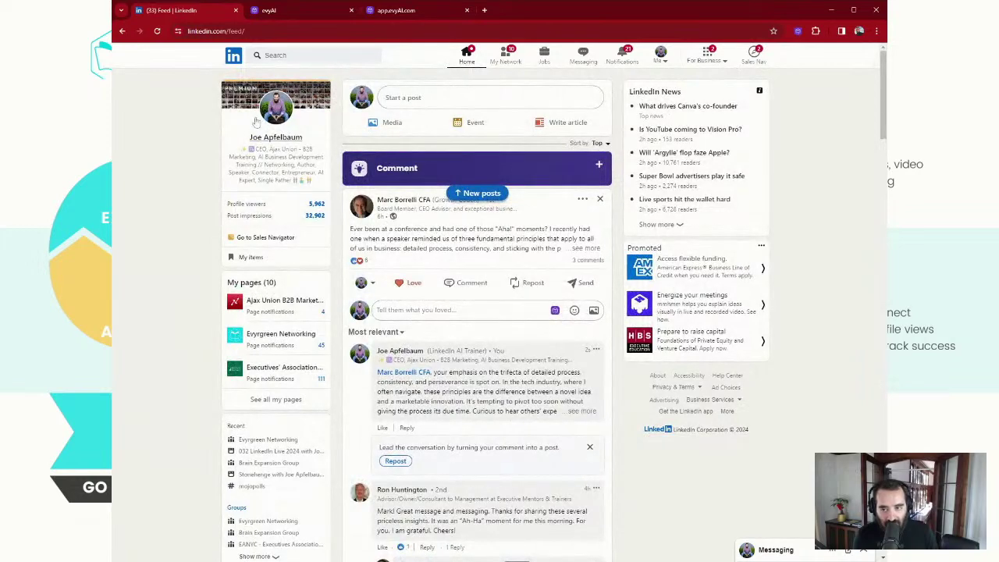
pyautogui.click(278, 113)
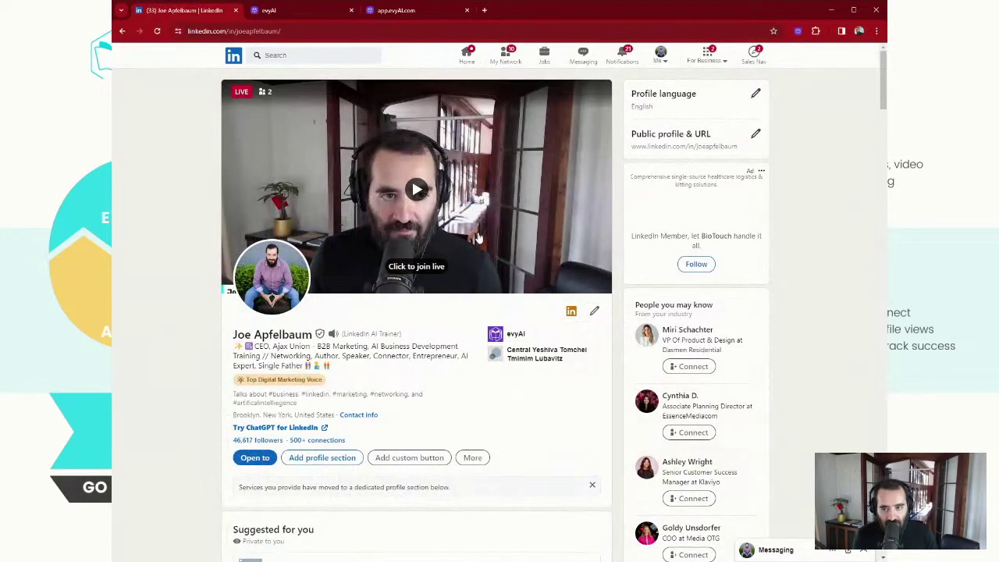
pyautogui.scroll(-4, 470, 259)
pyautogui.scroll(-6, 469, 260)
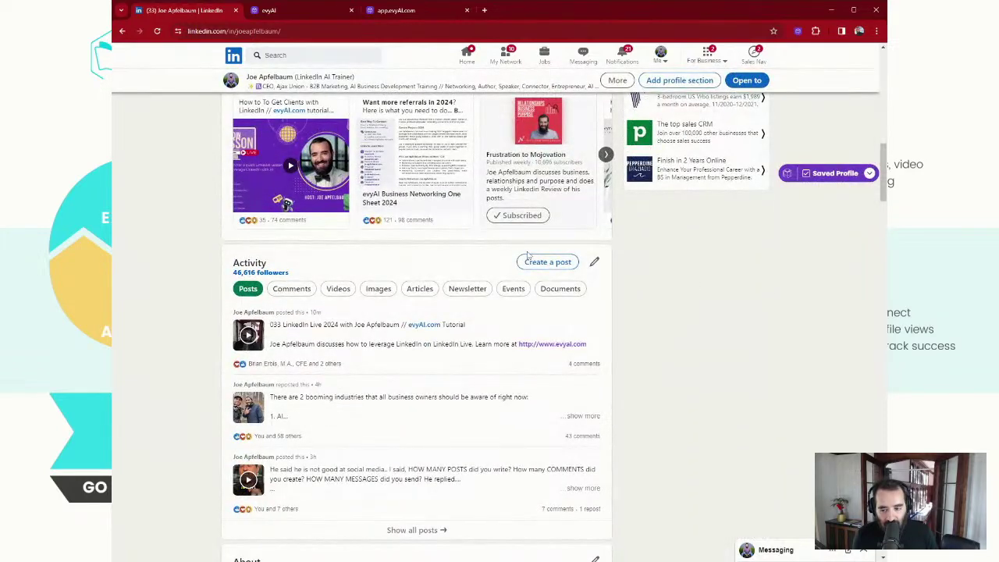
pyautogui.click(586, 365)
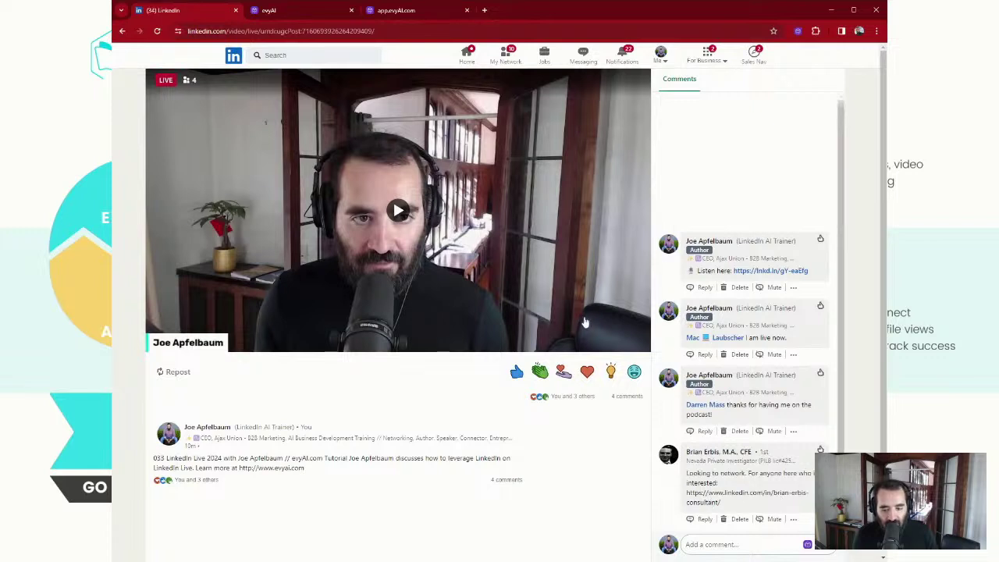
pyautogui.click(611, 373)
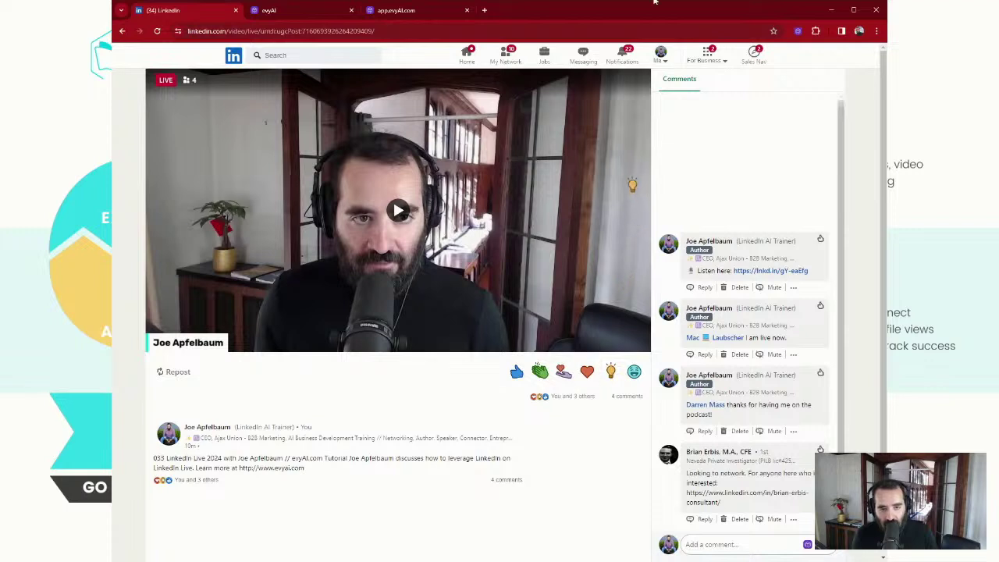
pyautogui.click(629, 61)
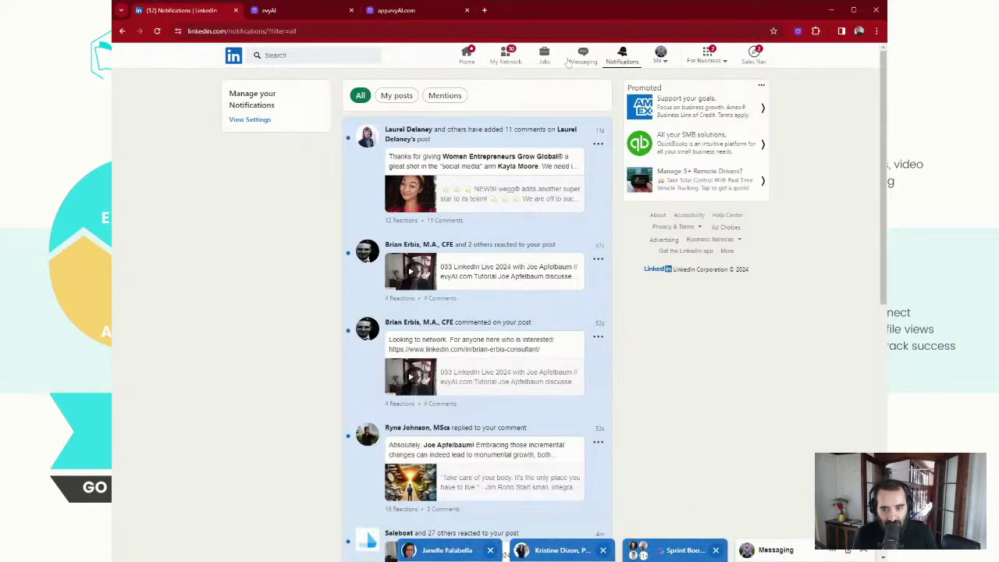
pyautogui.click(476, 60)
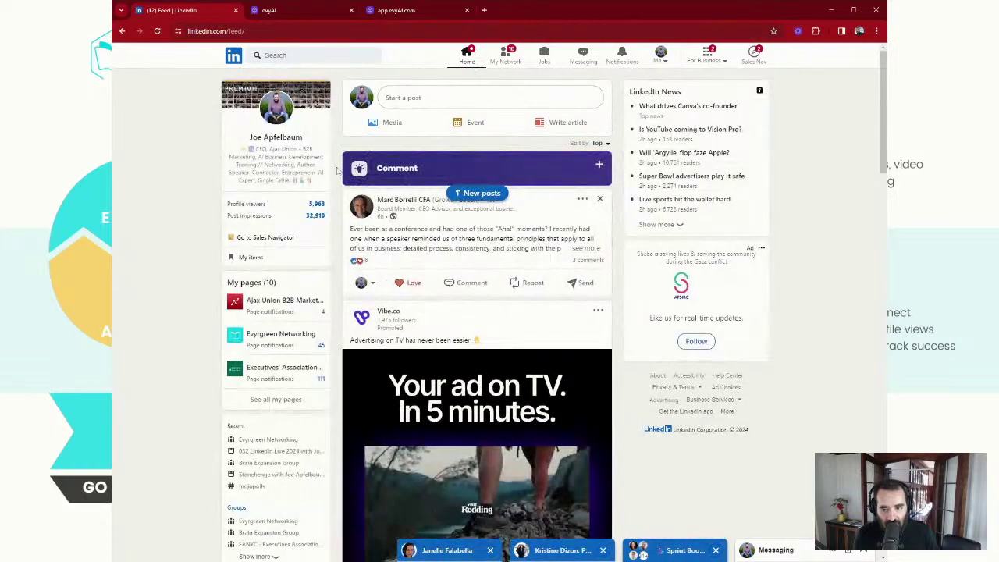
# Open Profile viewers, look at the top viewer's profile, then navigate back to the 90-day viewer list
pyautogui.click(310, 208)
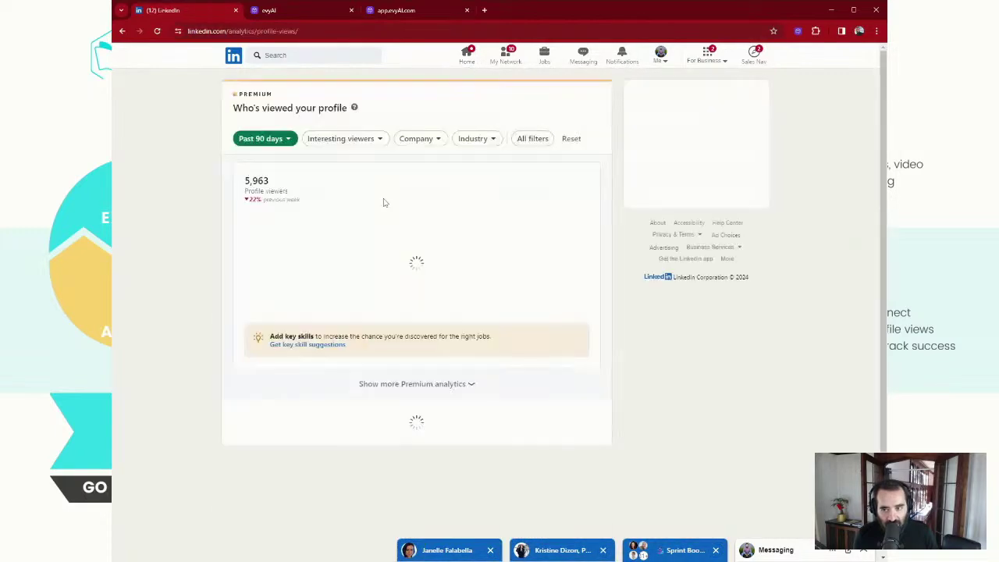
pyautogui.scroll(-2, 556, 169)
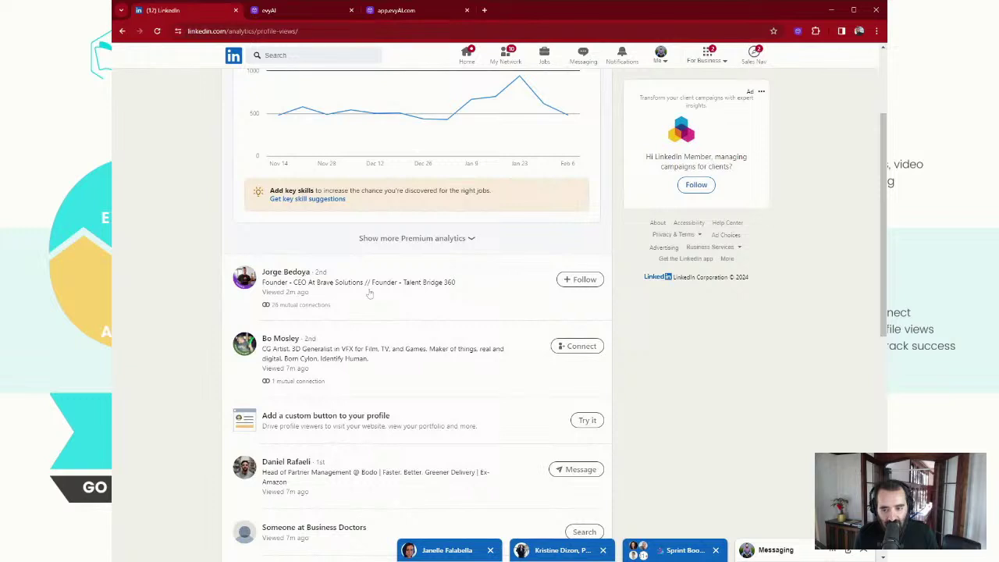
pyautogui.click(275, 273)
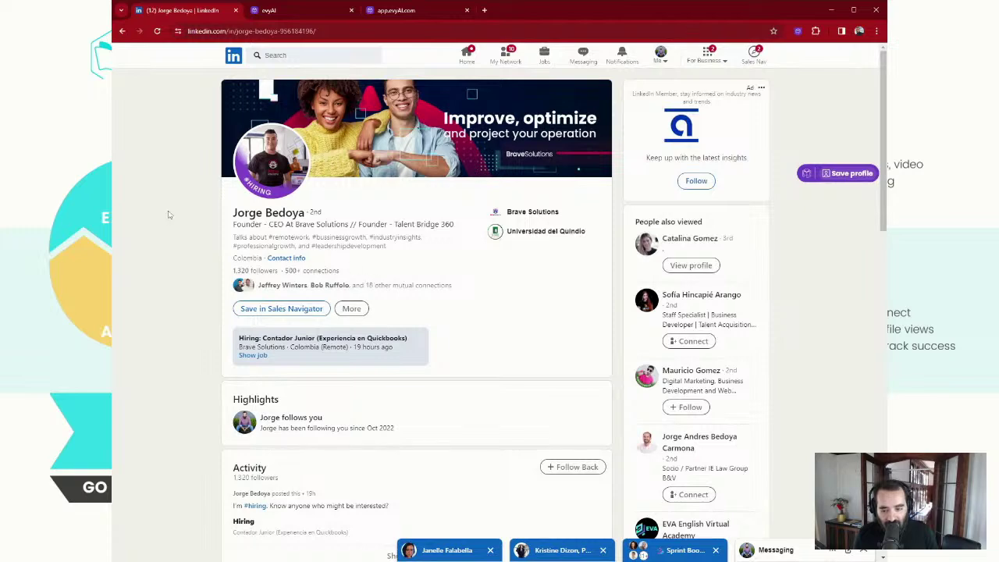
pyautogui.click(123, 31)
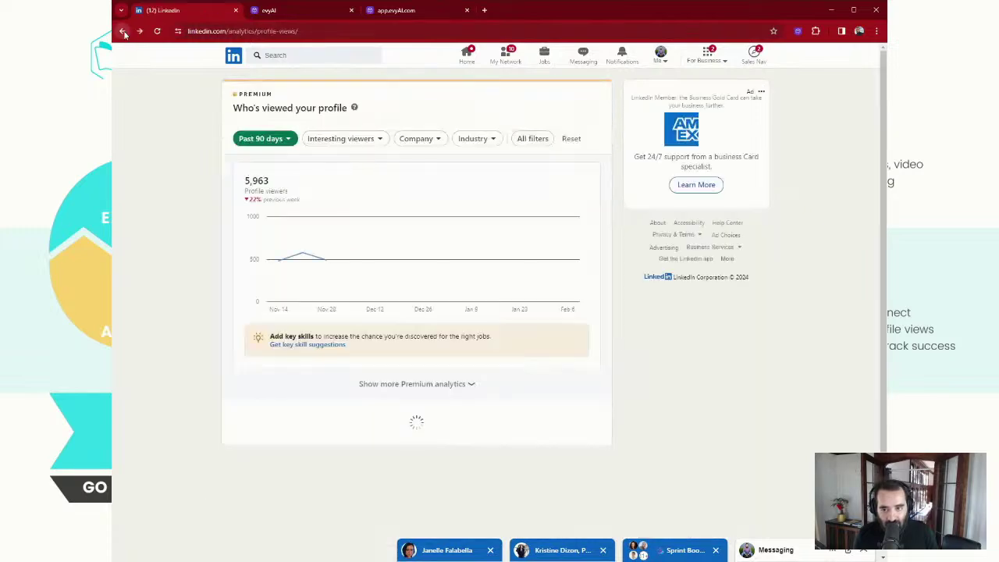
pyautogui.click(122, 32)
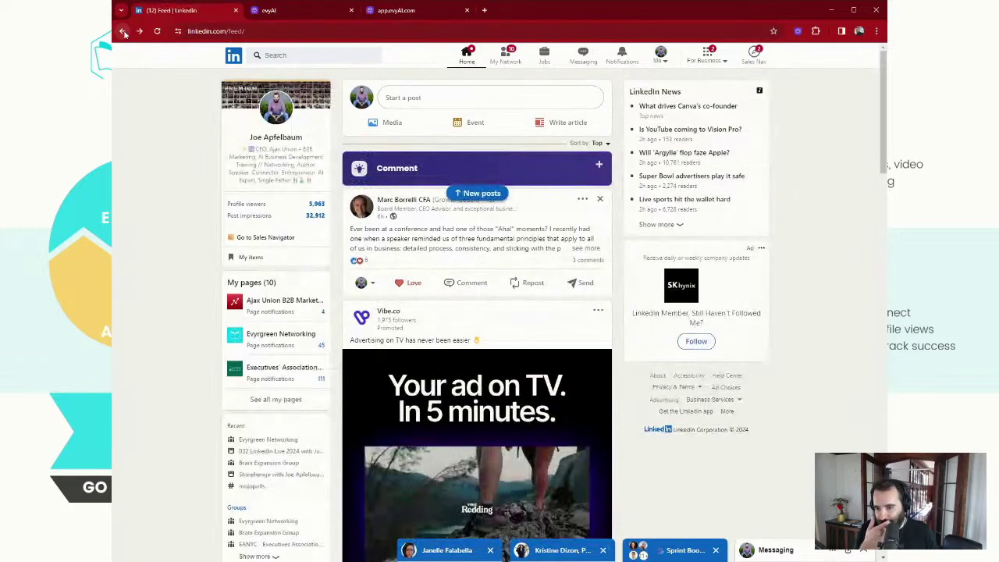
pyautogui.click(139, 31)
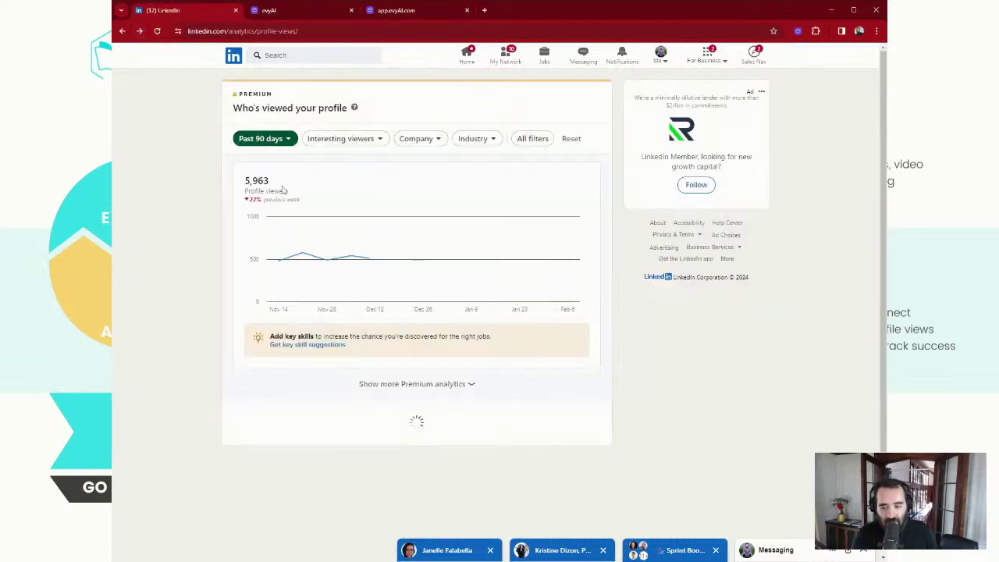
pyautogui.scroll(-3, 289, 292)
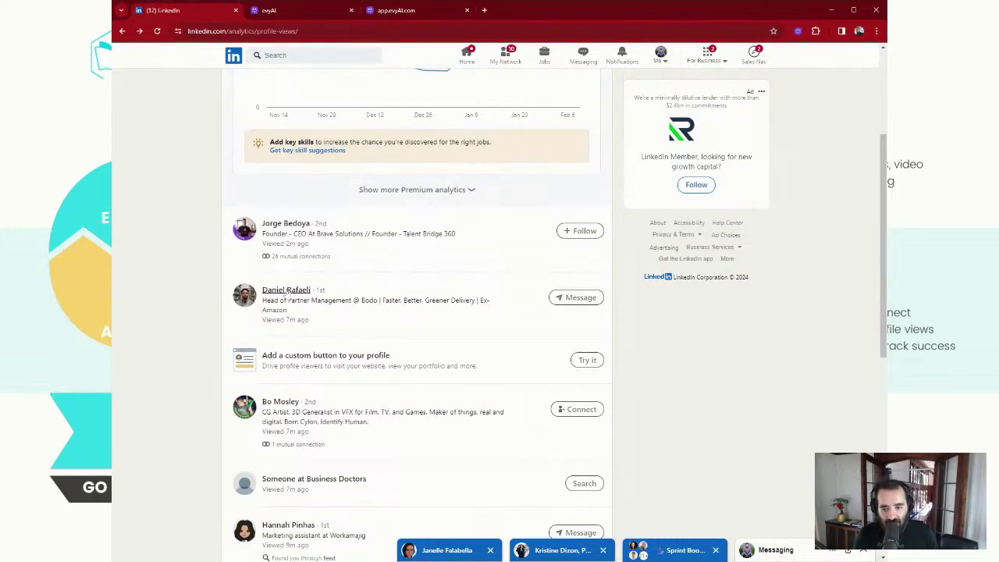
# Message a connected viewer: 'Thanks for checking my profile', a question about replying to messages, and 'Curious.'
pyautogui.click(286, 292)
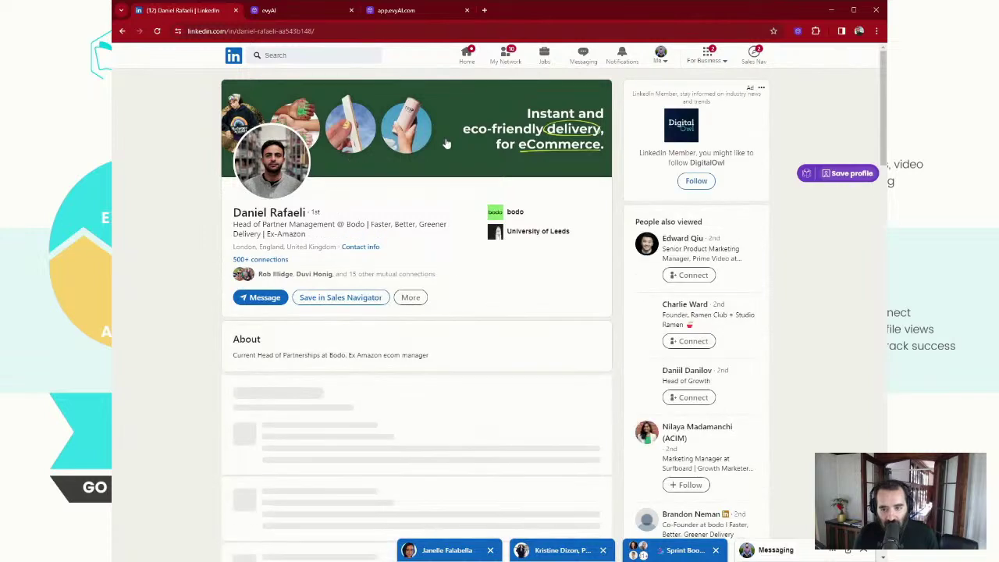
pyautogui.click(260, 297)
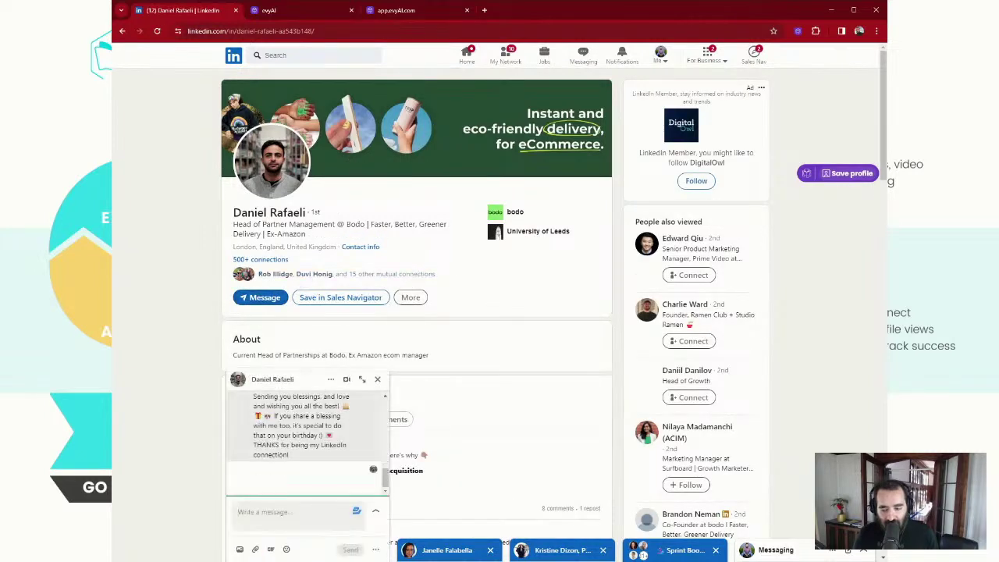
pyautogui.scroll(10, 342, 442)
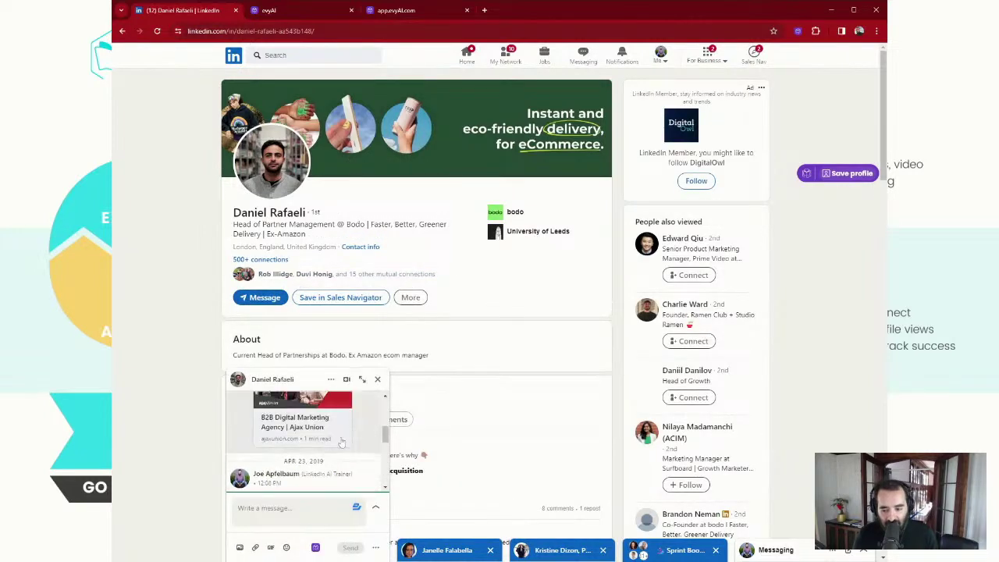
pyautogui.scroll(-10, 343, 437)
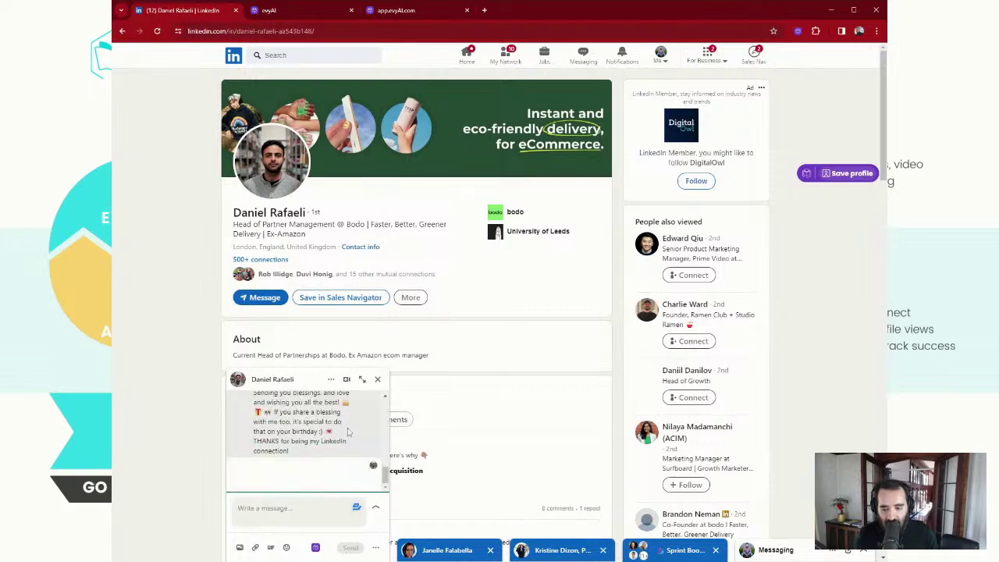
pyautogui.write('Th')
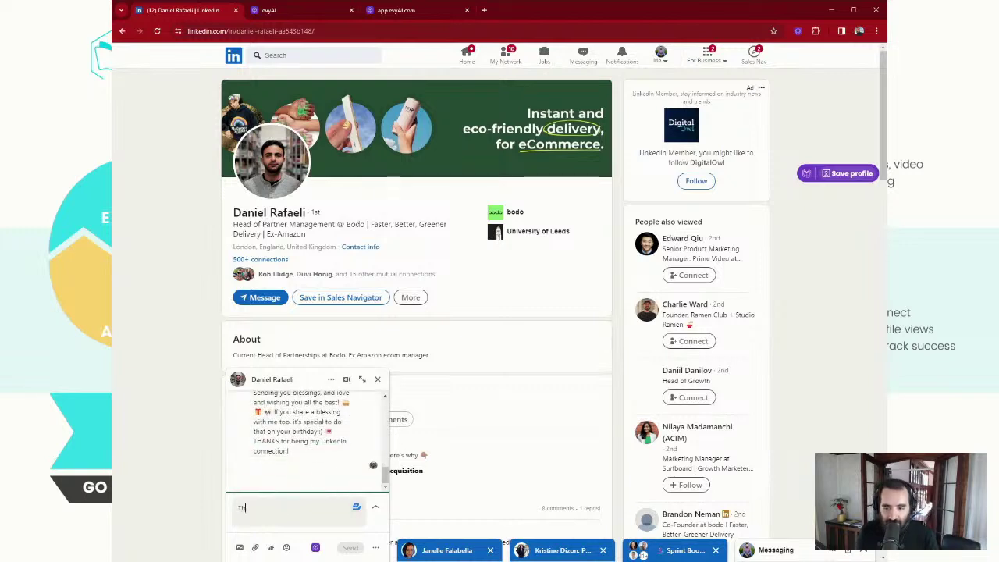
pyautogui.write('anks for checking m')
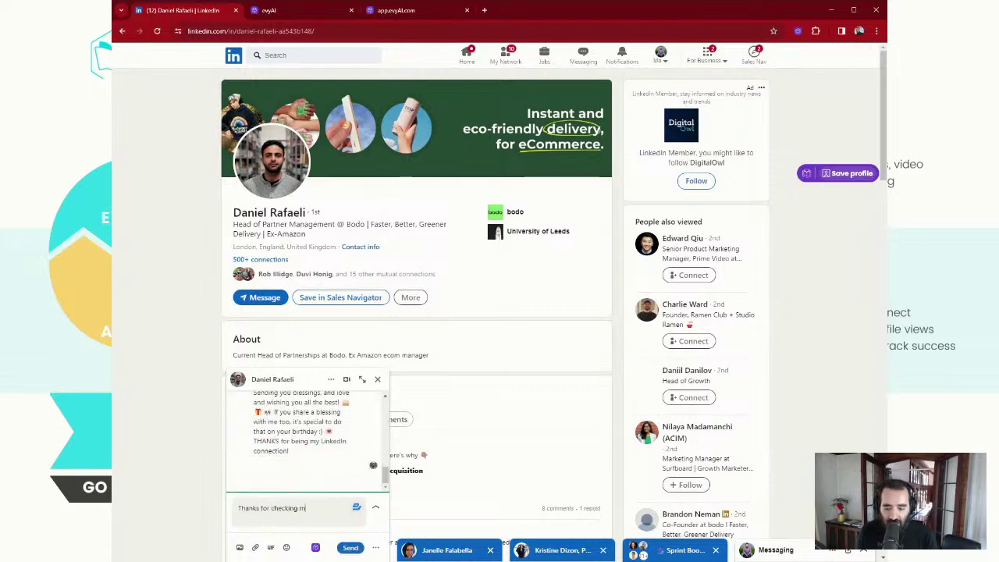
pyautogui.write('y profile')
pyautogui.press('Return')
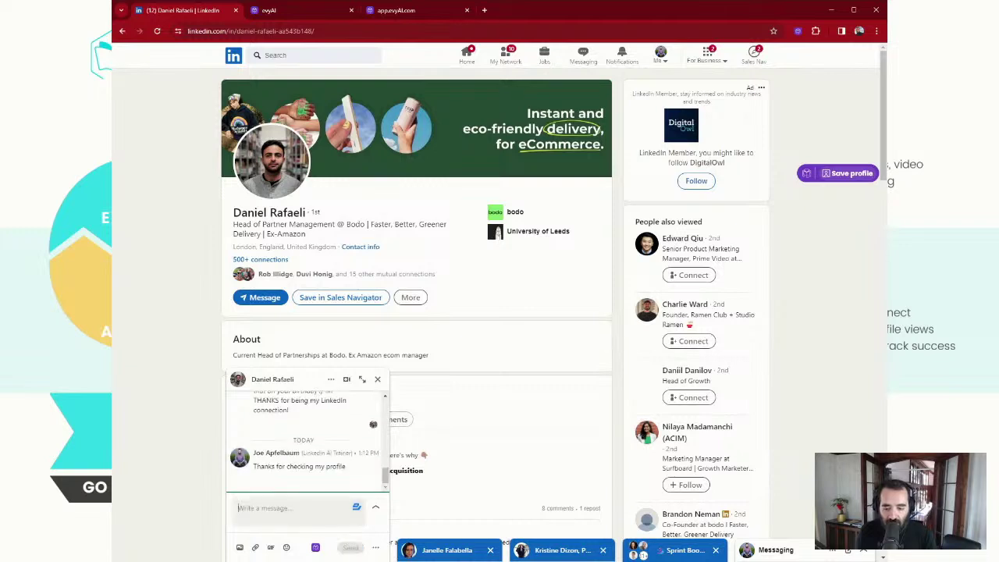
pyautogui.write('Do')
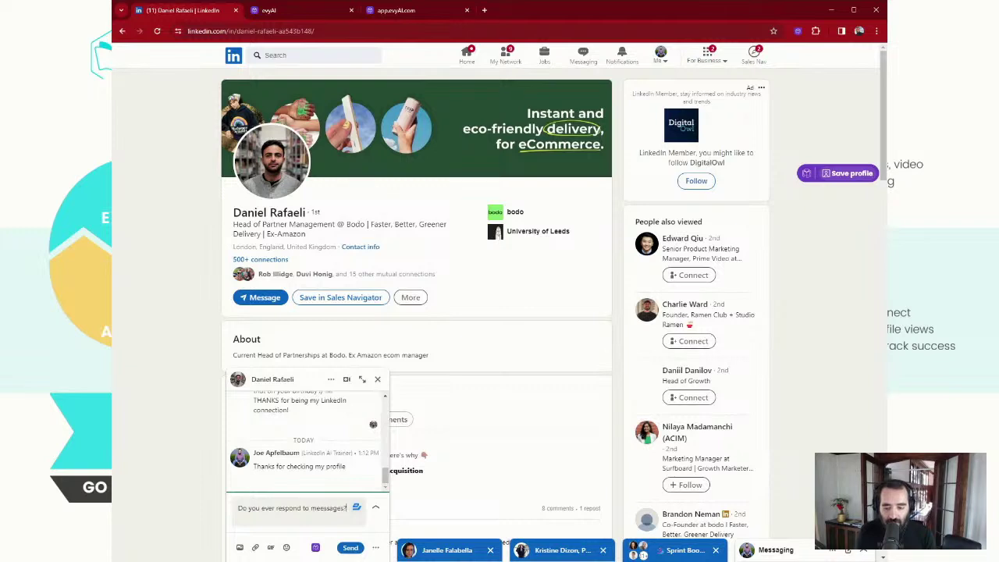
pyautogui.press('Return')
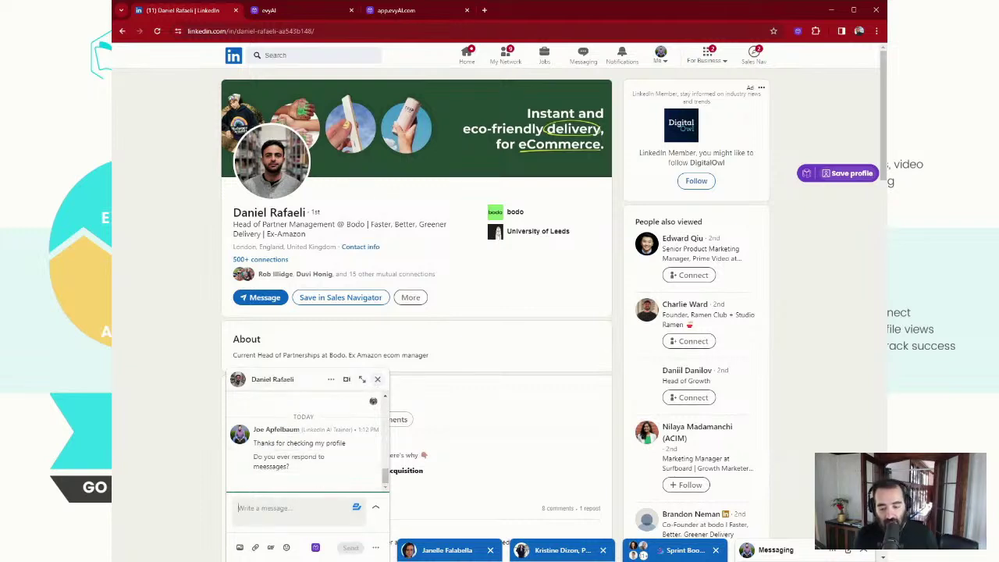
pyautogui.write('Curious.')
pyautogui.press('Return')
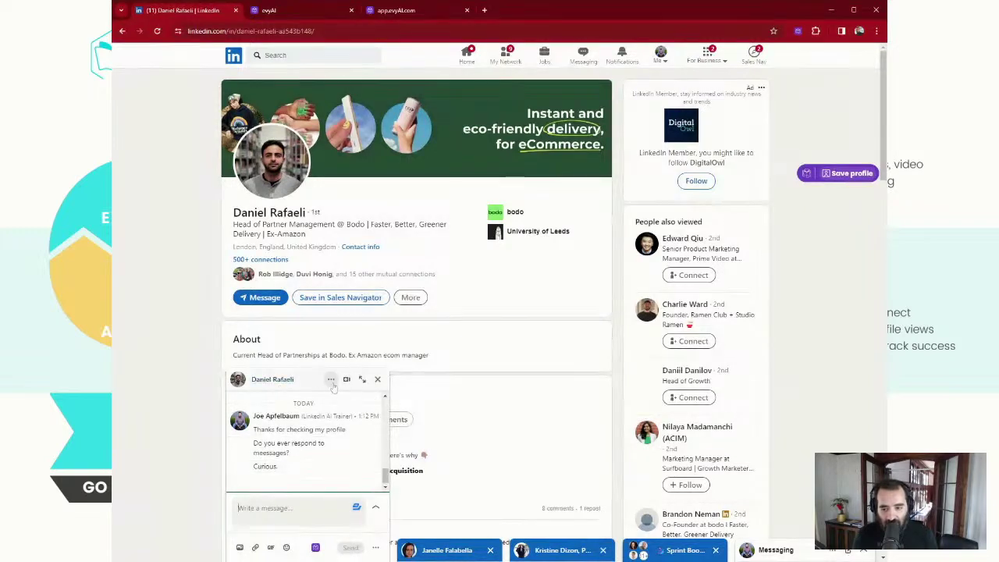
# Close the chat, browse the viewer's profile and its More menu, then go to My Network
pyautogui.scroll(5, 328, 429)
pyautogui.scroll(5, 358, 432)
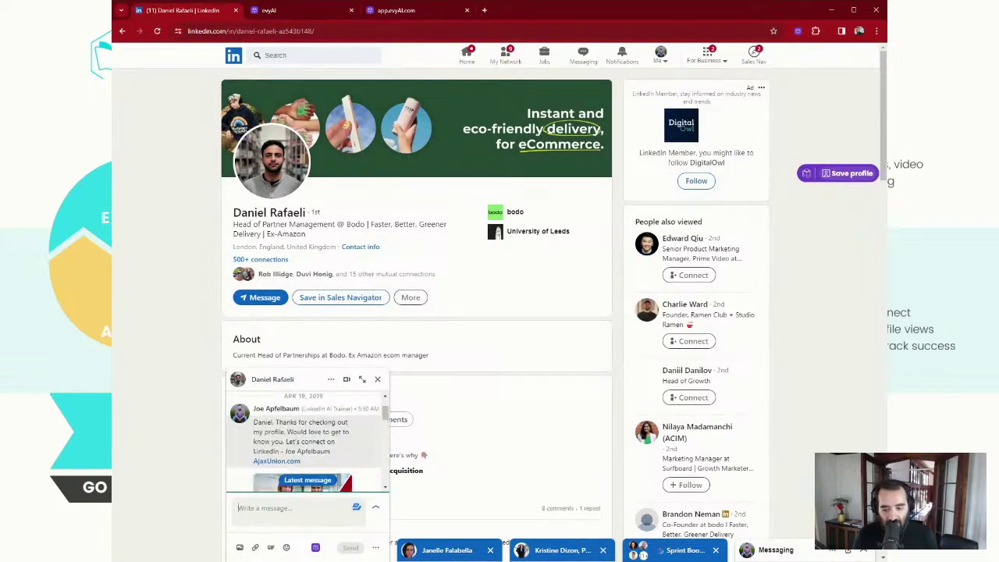
pyautogui.click(378, 380)
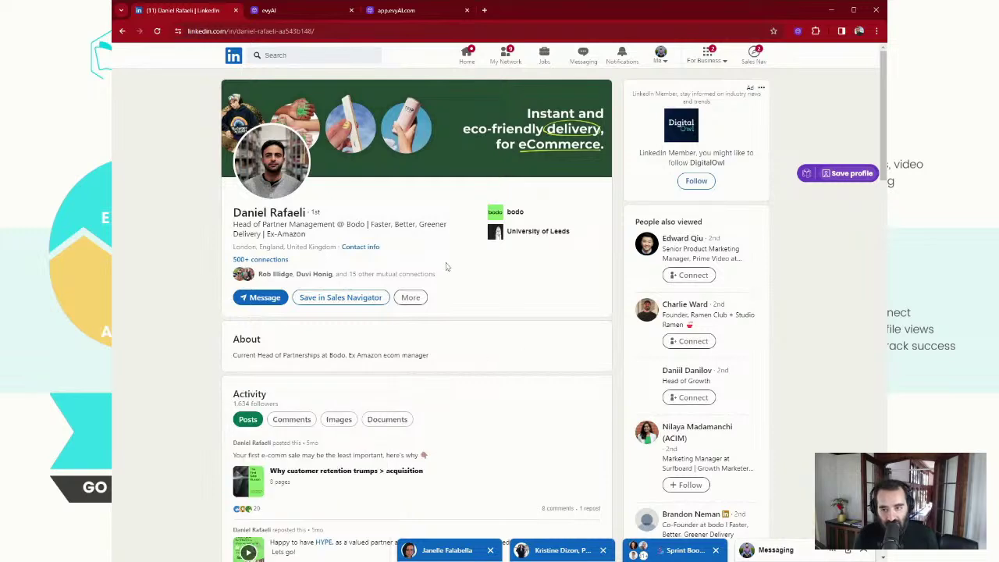
pyautogui.scroll(-3, 449, 270)
pyautogui.scroll(-3, 550, 326)
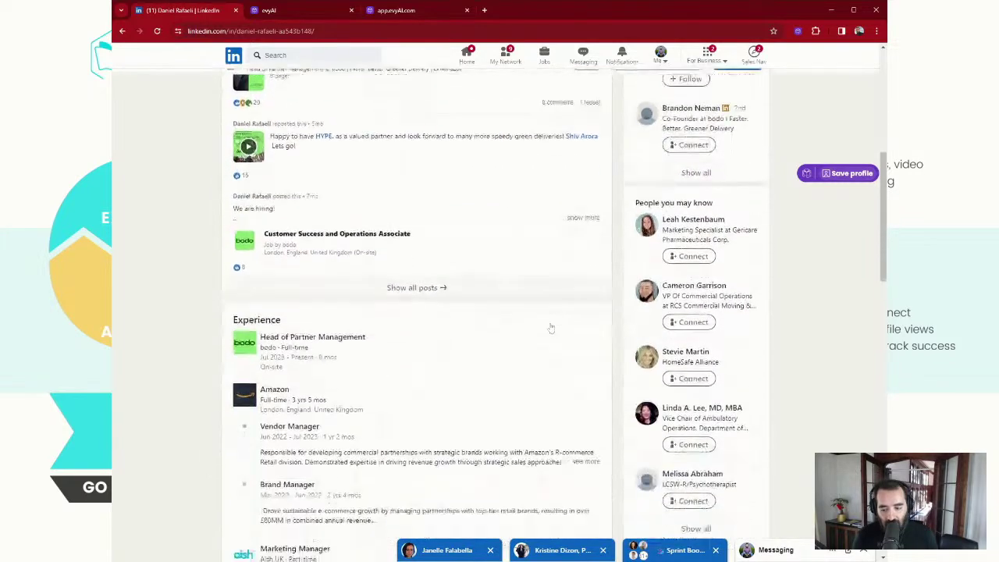
pyautogui.scroll(-2, 398, 394)
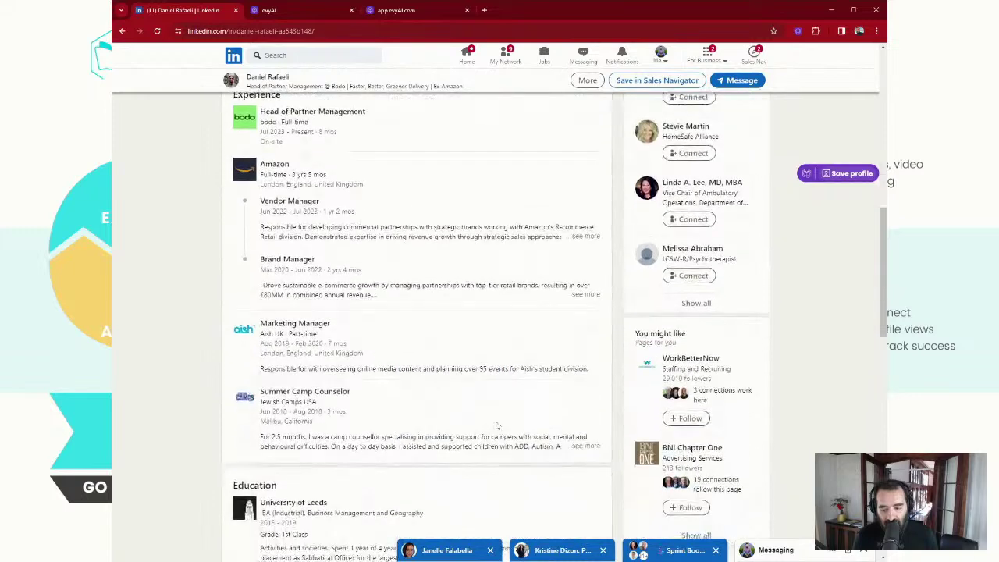
pyautogui.scroll(8, 497, 426)
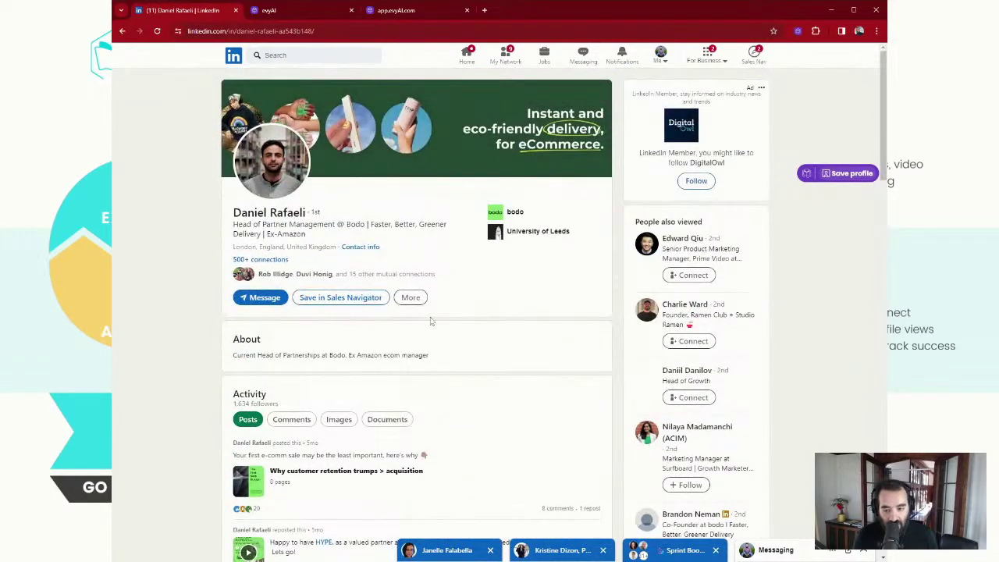
pyautogui.click(416, 300)
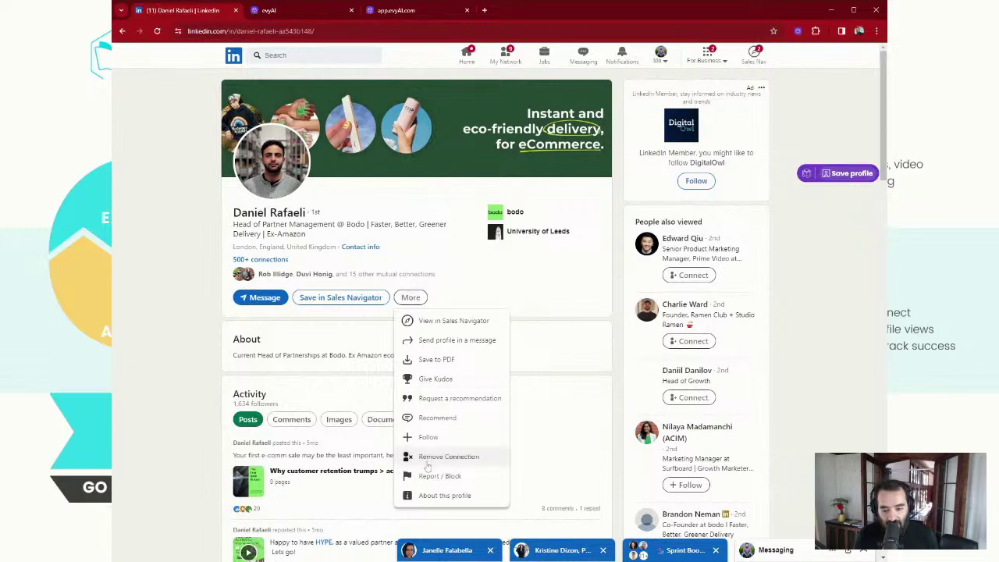
pyautogui.click(173, 319)
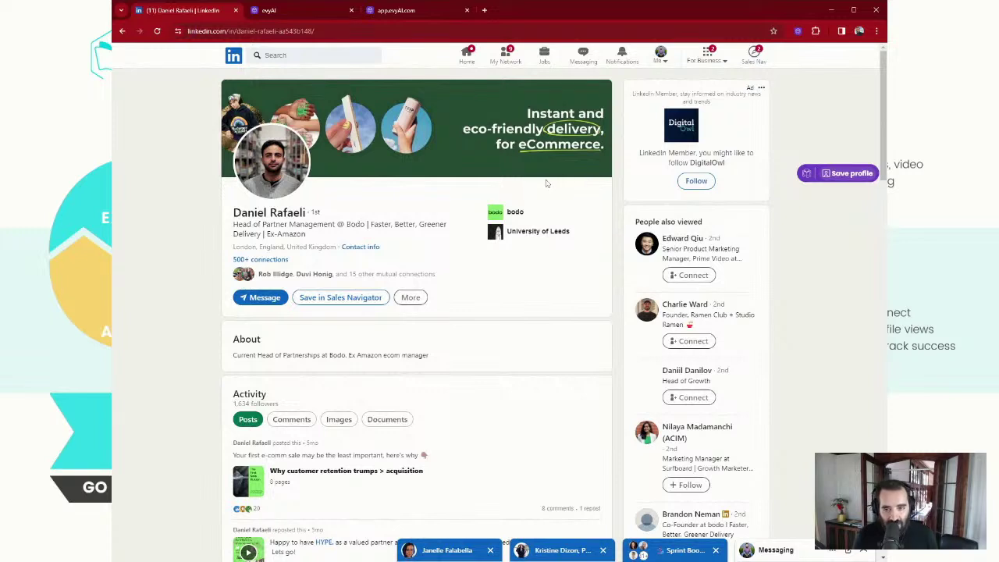
pyautogui.click(500, 54)
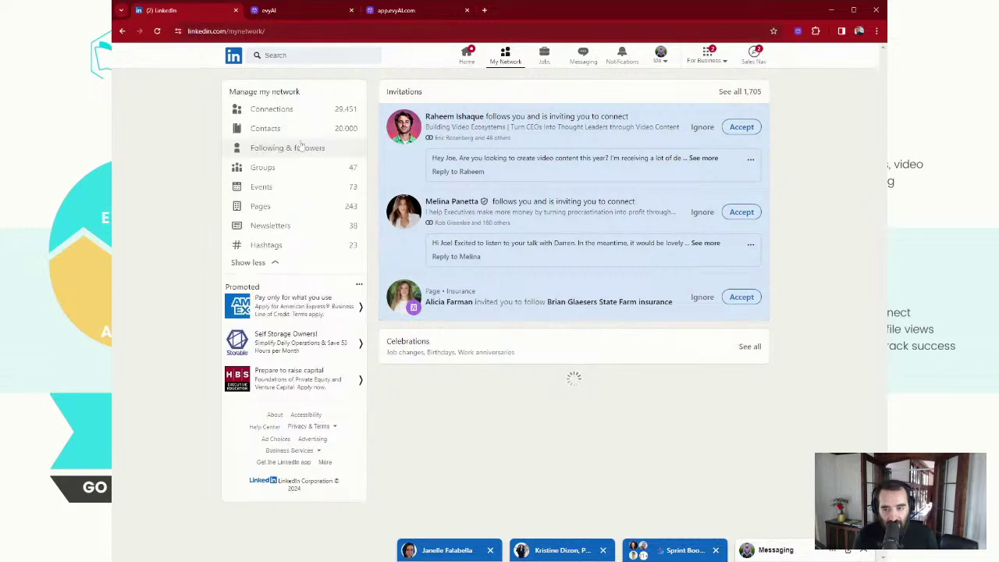
# From Connections, send a recent connection the 'That would be great' quick reply and clear the leftover draft
pyautogui.click(344, 113)
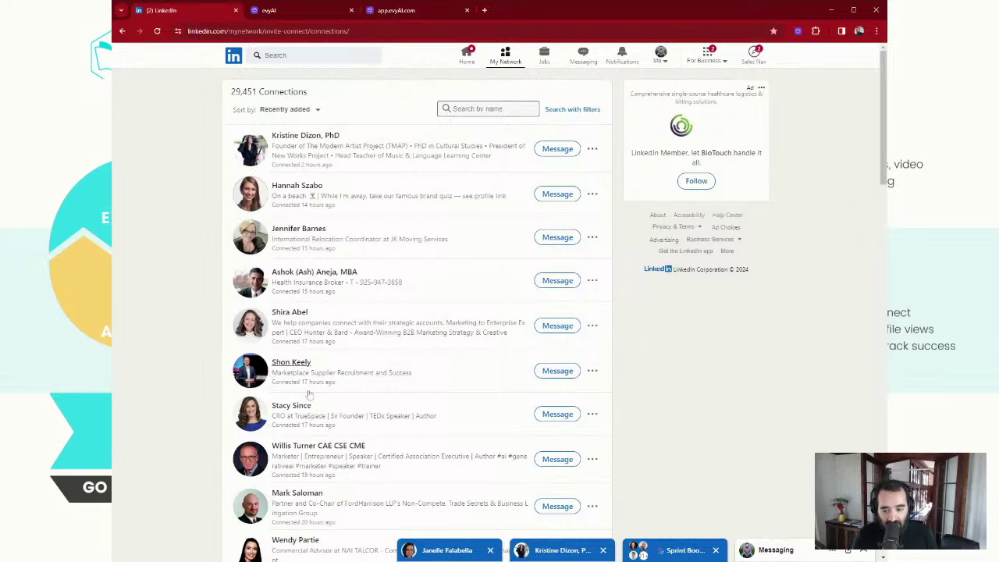
pyautogui.click(558, 413)
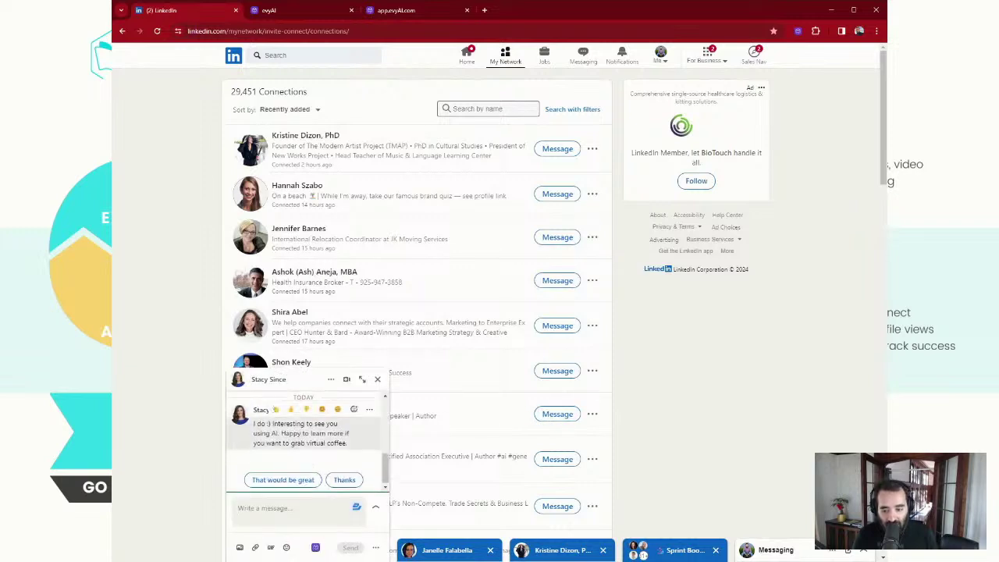
pyautogui.click(304, 482)
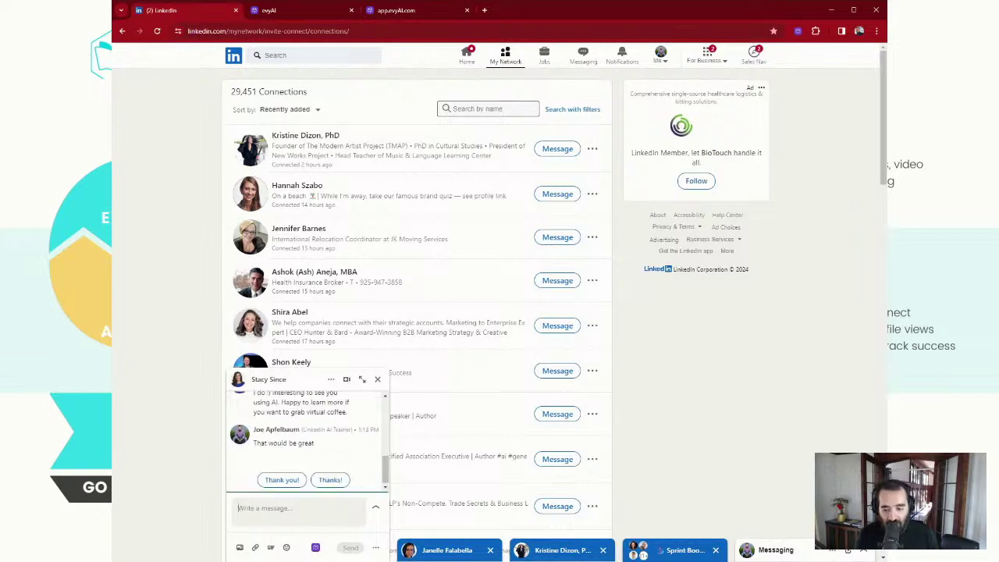
pyautogui.write('Be')
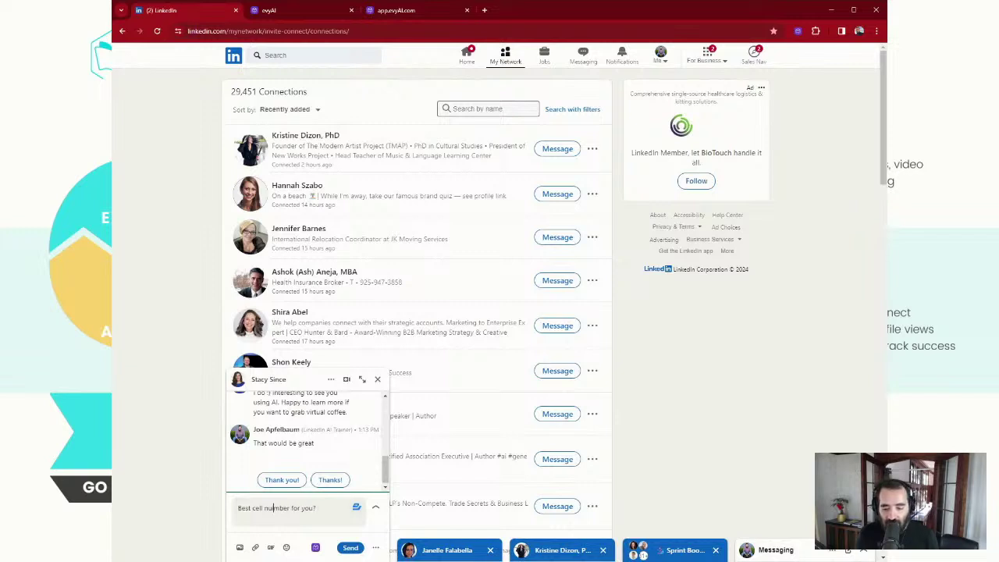
pyautogui.hotkey('ctrl', 'a')
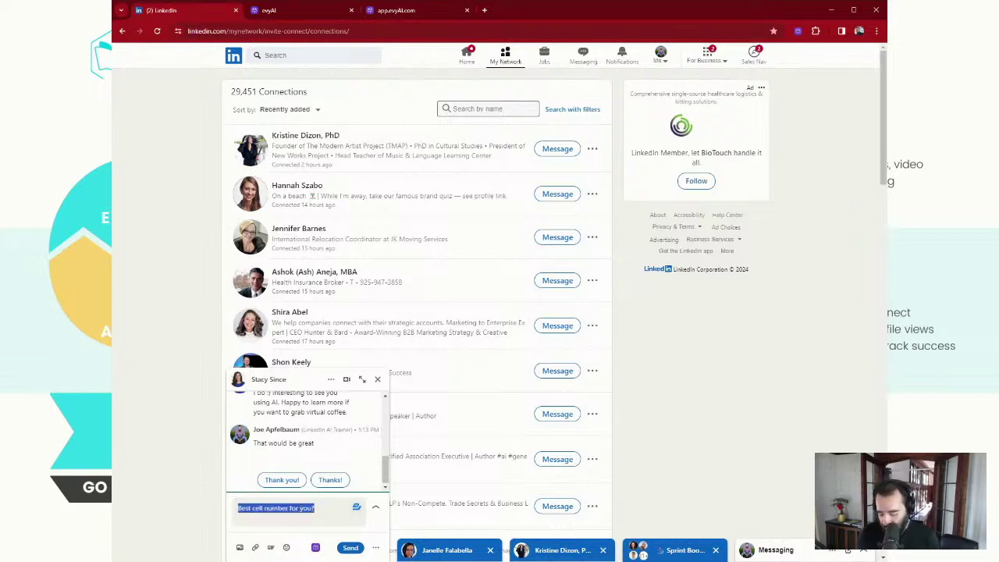
pyautogui.press('BackSpace')
# Generate a GPT 4 evyAI direct message with your second persona, insert it, and send it
pyautogui.click(315, 547)
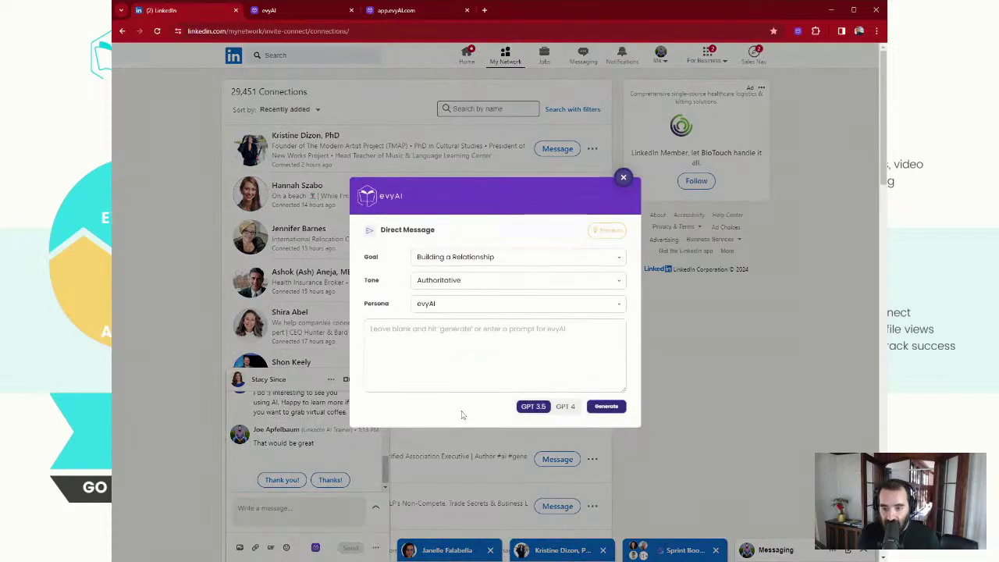
pyautogui.click(500, 304)
pyautogui.scroll(-5, 493, 380)
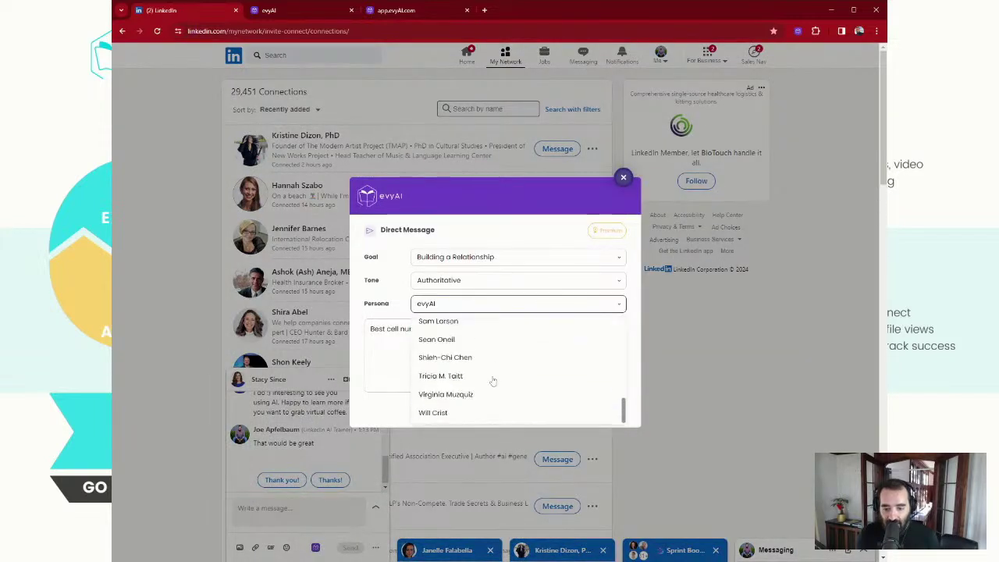
pyautogui.scroll(2, 493, 381)
pyautogui.click(480, 395)
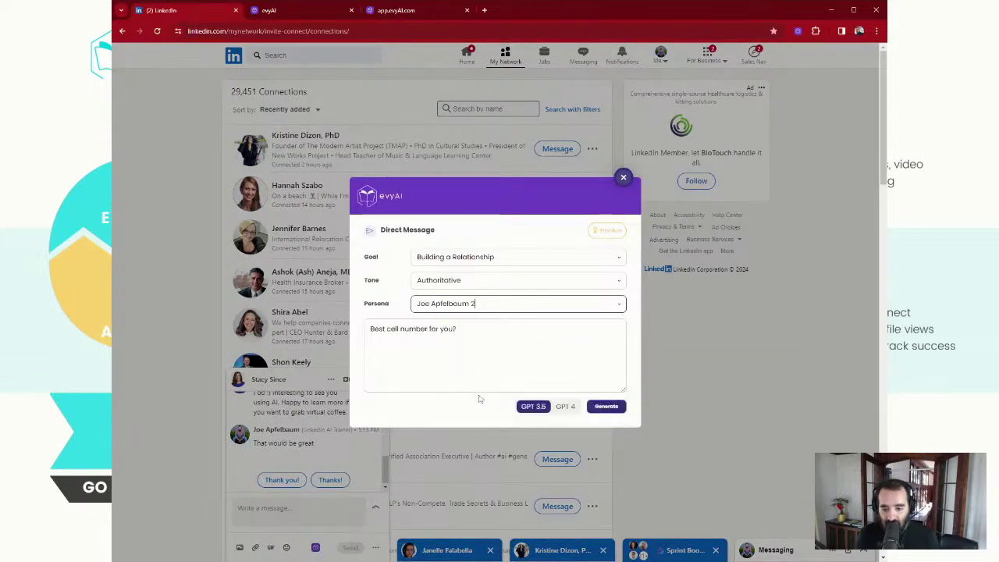
pyautogui.click(565, 406)
pyautogui.click(606, 406)
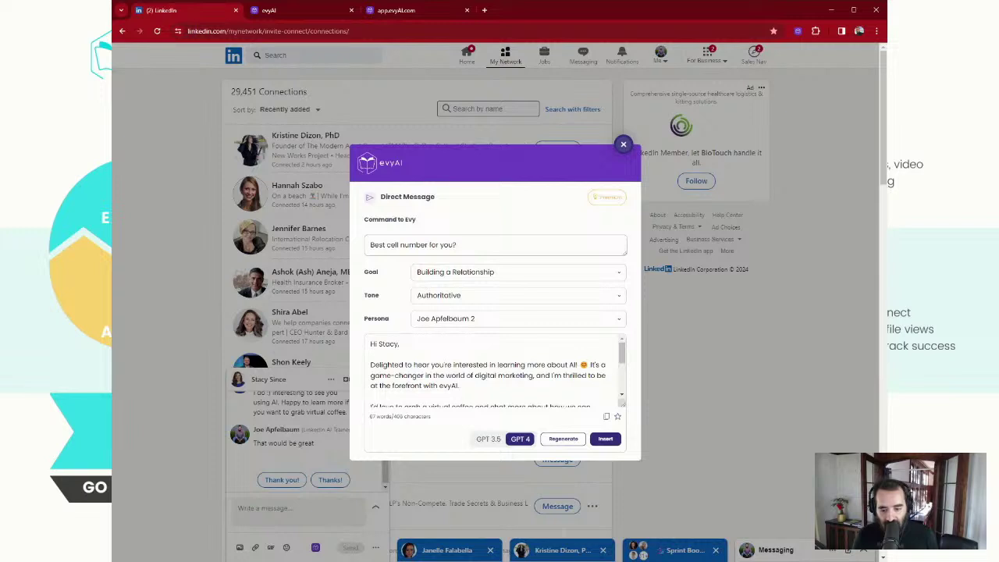
pyautogui.scroll(-2, 496, 367)
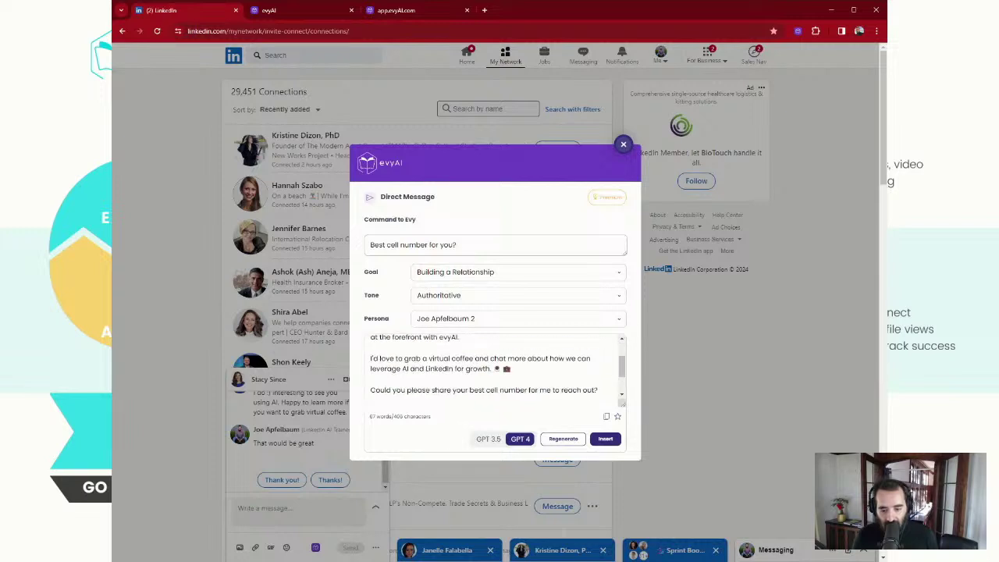
pyautogui.scroll(-2, 496, 367)
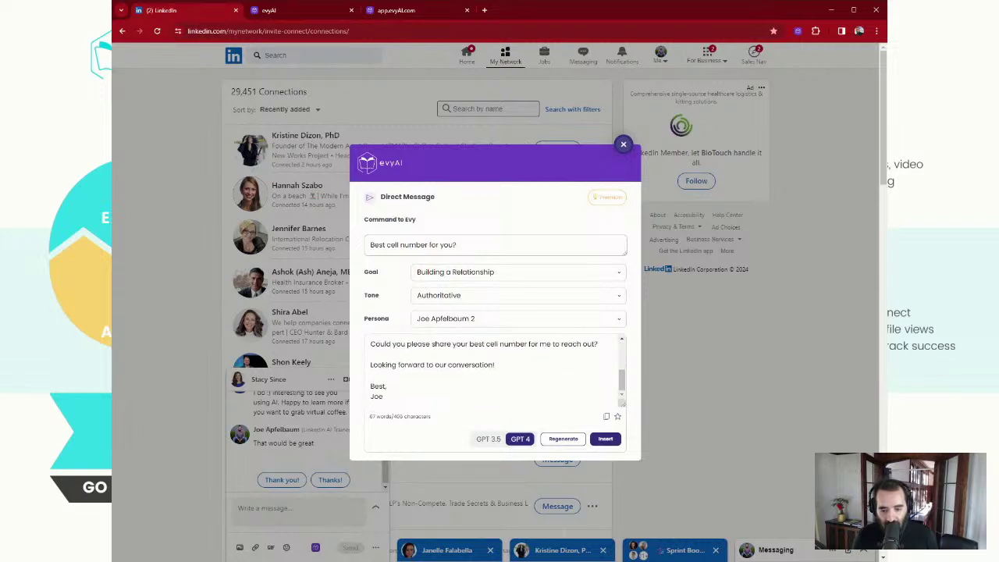
pyautogui.click(606, 439)
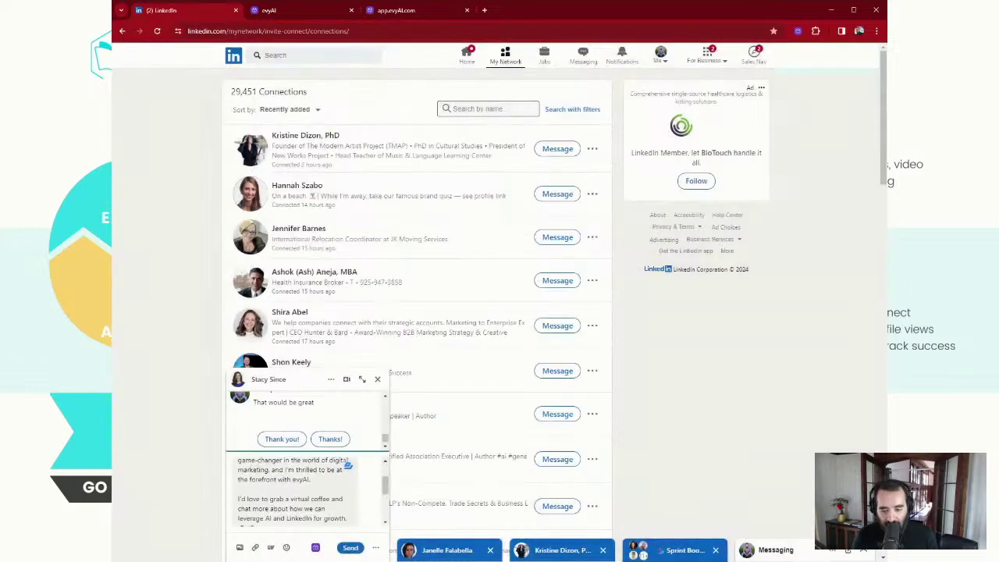
pyautogui.click(350, 547)
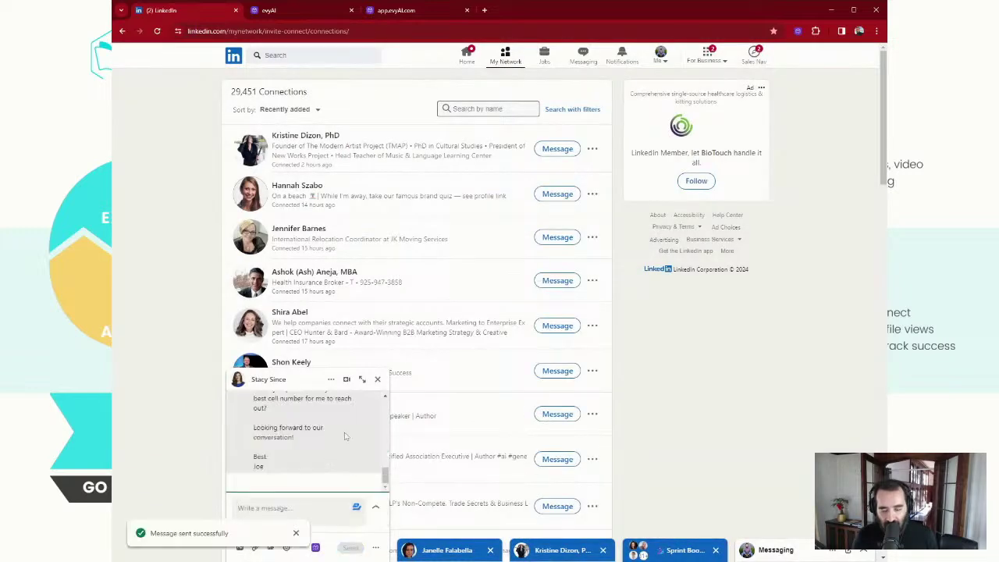